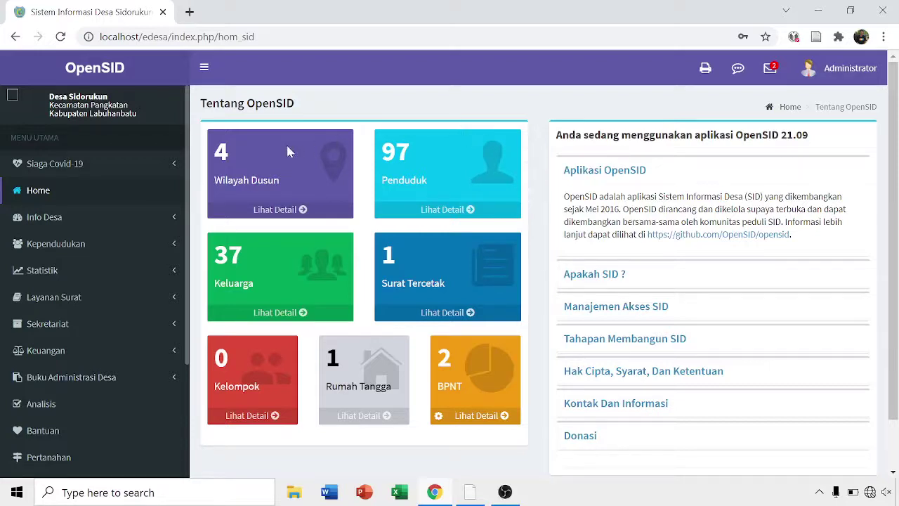
Step: Open the Penduduk list under Kependudukan and start a new Penduduk Masuk entry
left_click(170, 246)
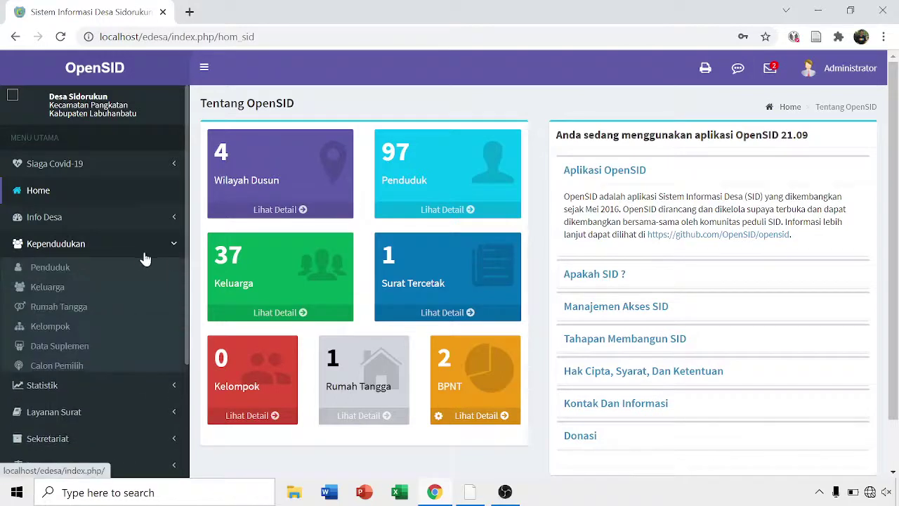
scroll(105, 246, "down", 2)
left_click(72, 124)
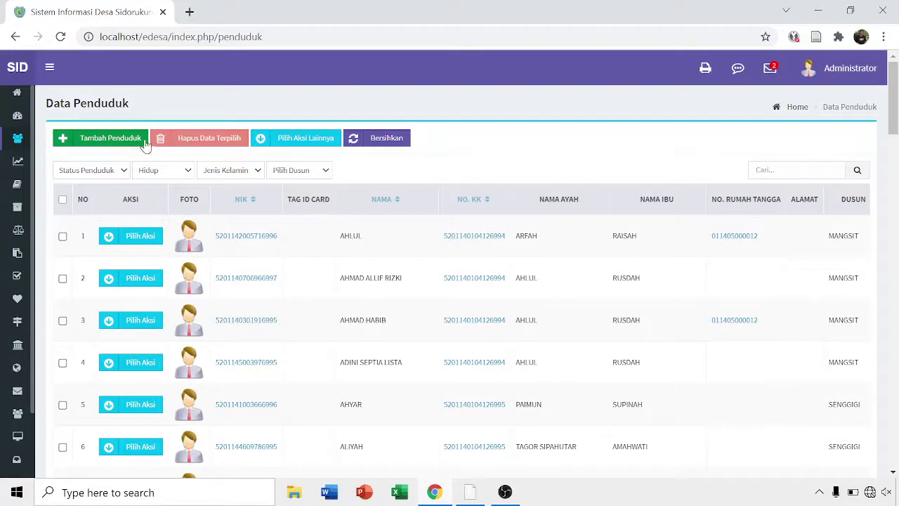
left_click(99, 141)
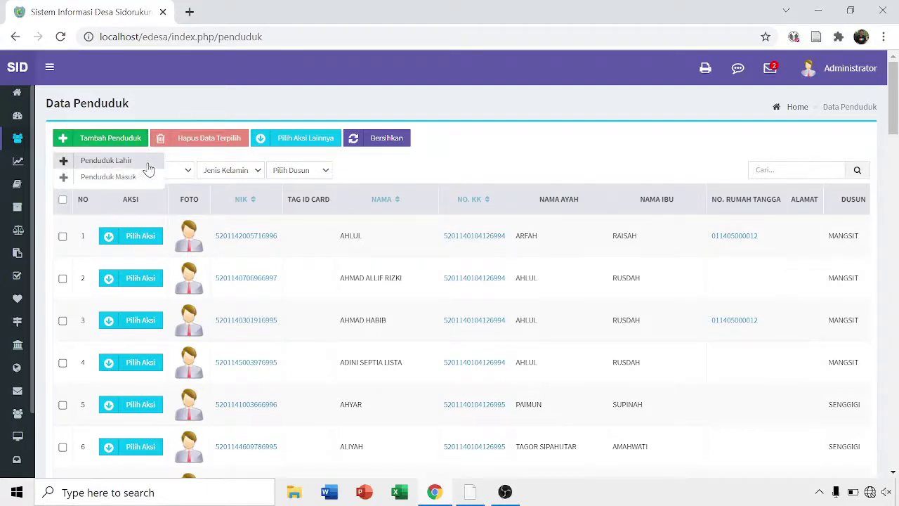
left_click(99, 180)
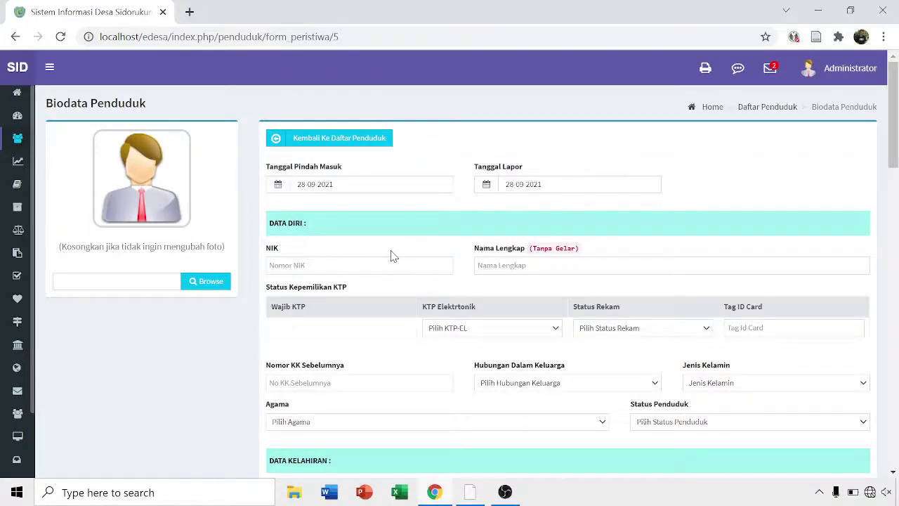
Step: Review the Biodata Penduduk form's fields from Data Diri through Data Kesehatan and Lainnya
scroll(476, 215, "down", 3)
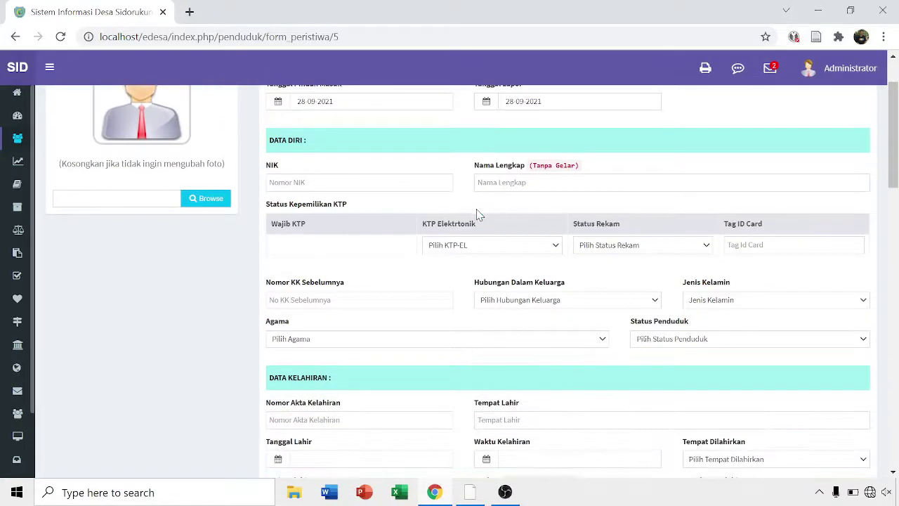
scroll(477, 214, "down", 5)
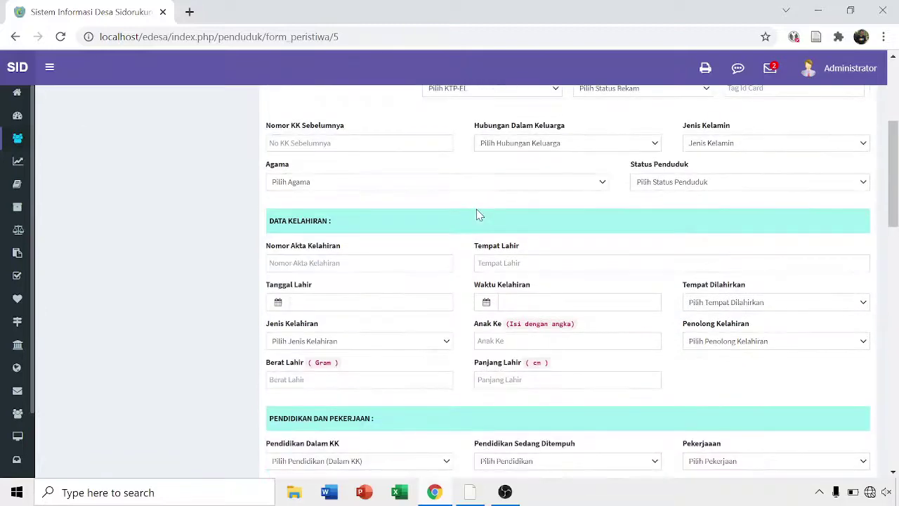
scroll(476, 214, "down", 3)
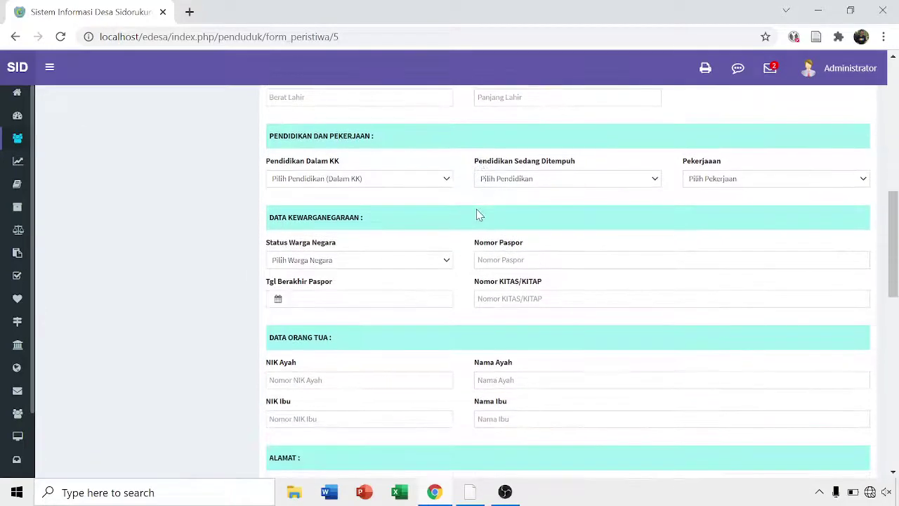
scroll(476, 214, "down", 6)
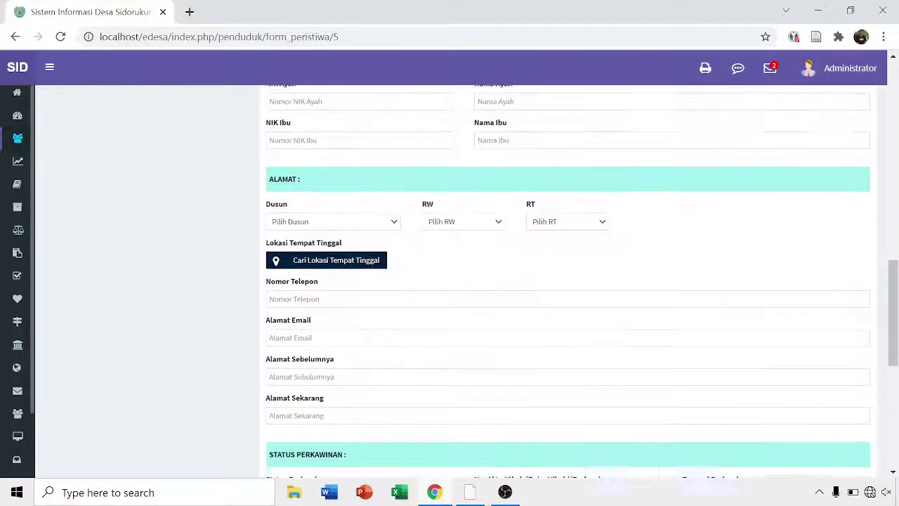
scroll(477, 214, "down", 2)
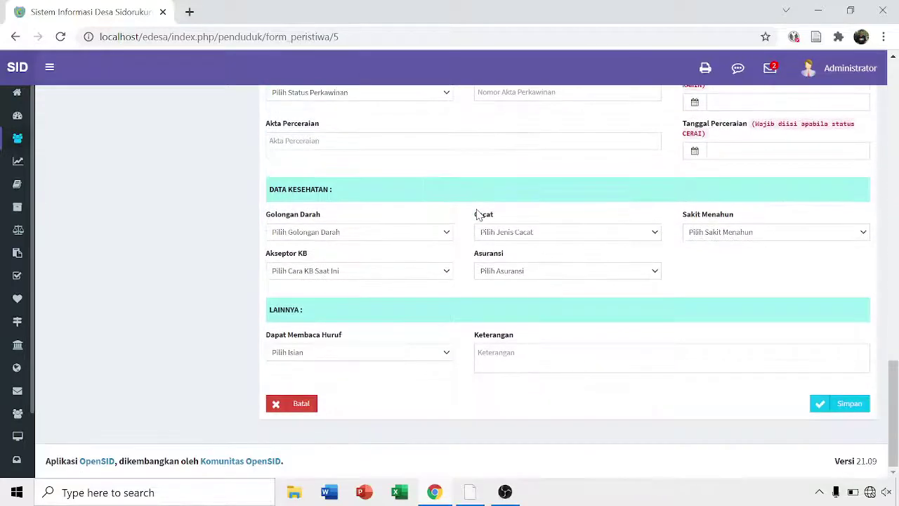
scroll(477, 214, "up", 2)
scroll(477, 215, "down", 2)
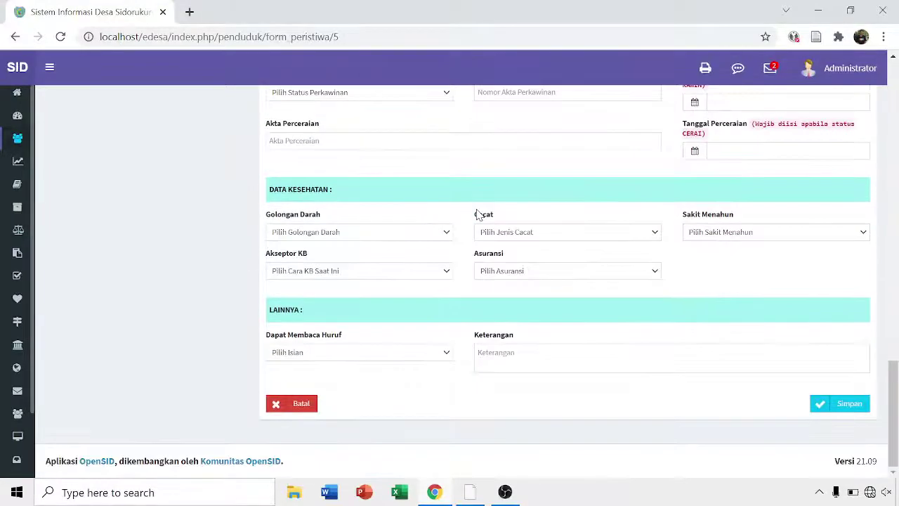
Step: Cancel the new resident entry and return to the Data Penduduk list
left_click(293, 411)
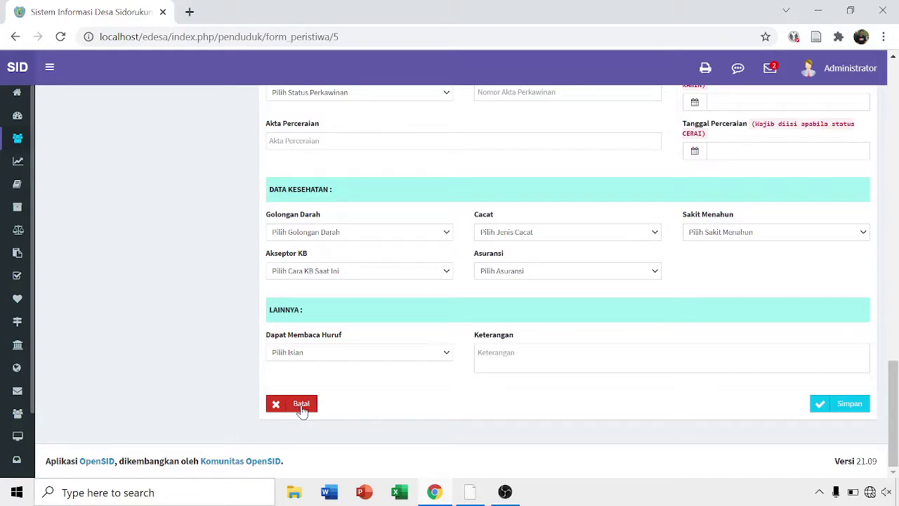
left_click(301, 410)
scroll(343, 227, "up", 20)
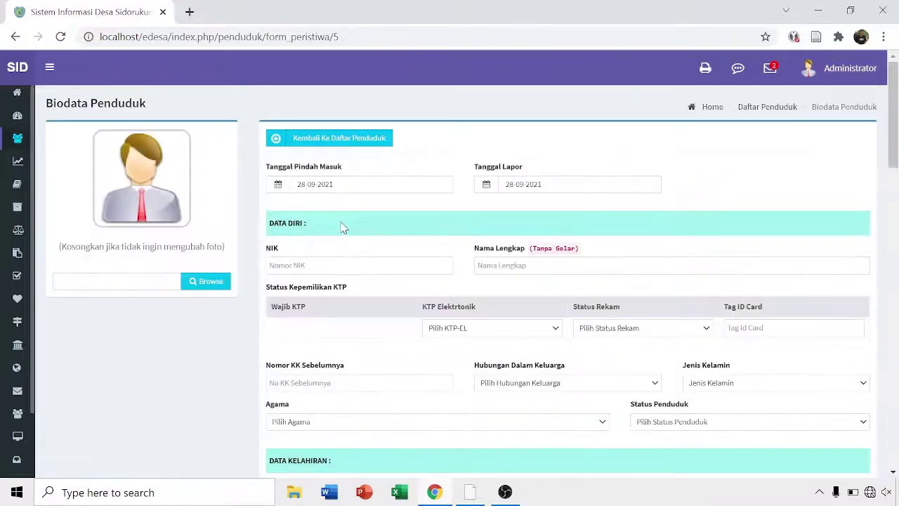
left_click(371, 144)
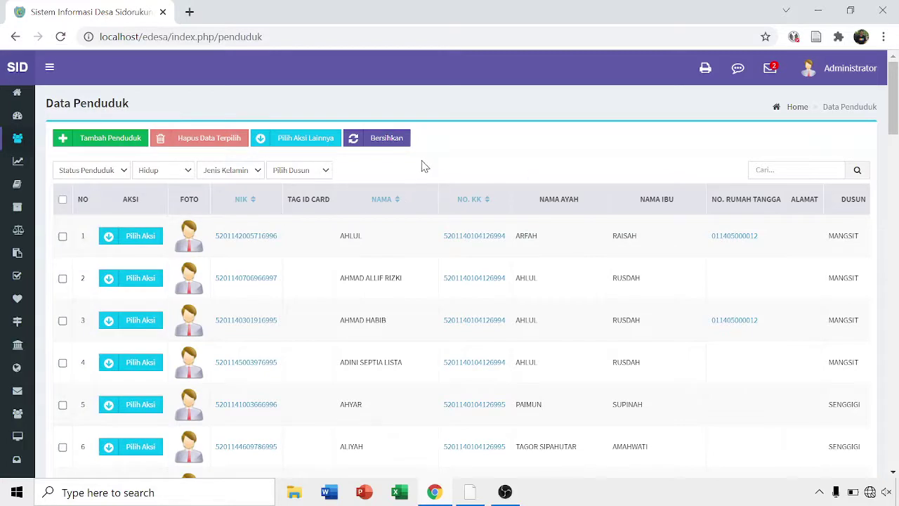
Step: Open the Impor Database page of the database settings under Pengaturan
mouse_move(20, 174)
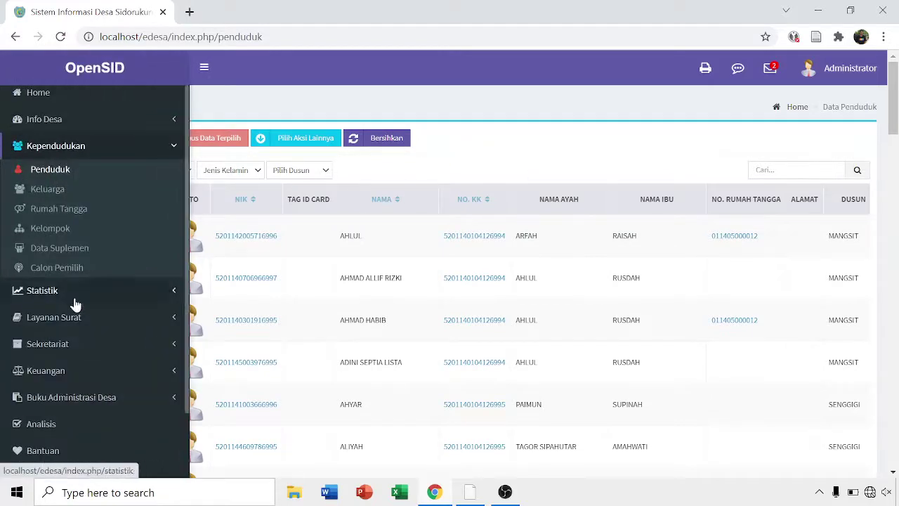
scroll(102, 319, "down", 3)
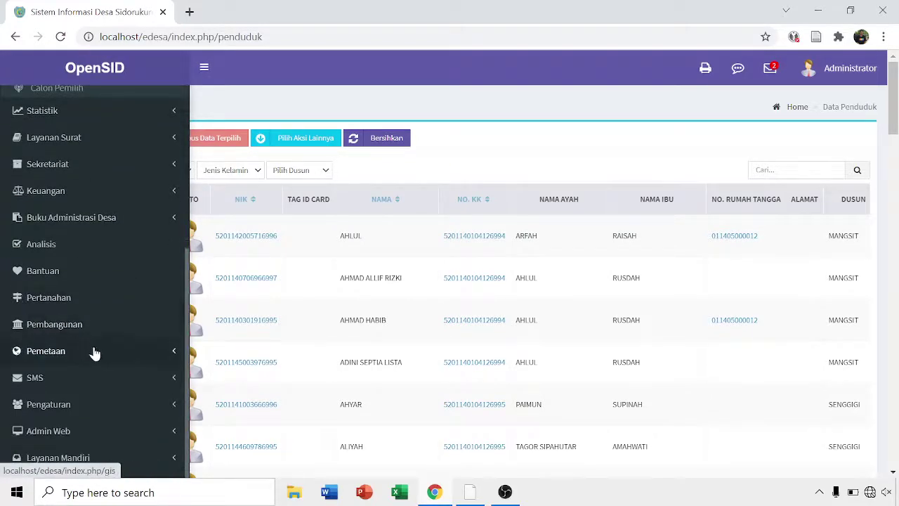
left_click(115, 404)
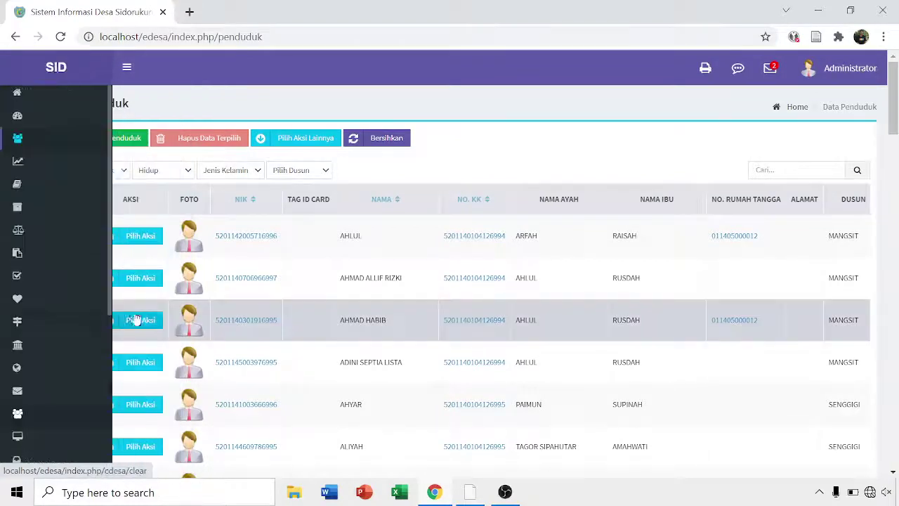
mouse_move(28, 330)
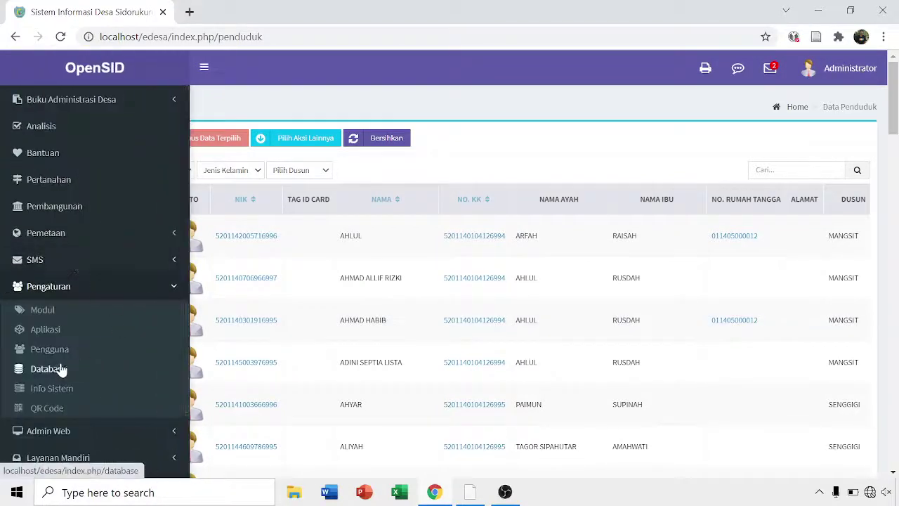
left_click(48, 371)
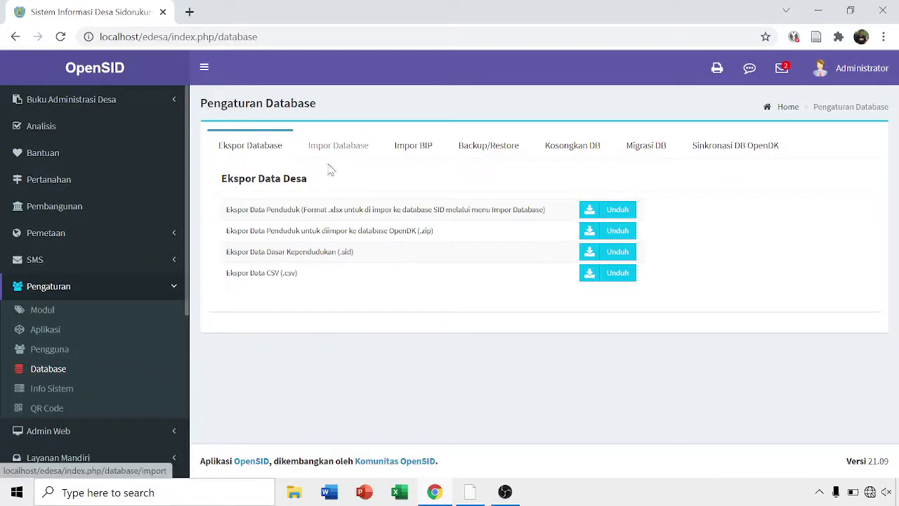
left_click(335, 150)
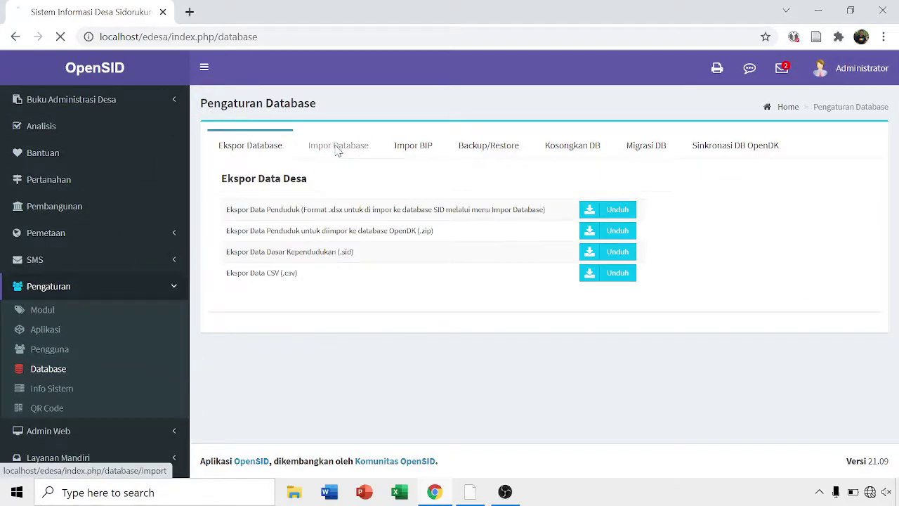
Step: Review the Impor Data Kependudukan rules, compare them with the Impor BIP page, and return to Impor Database
scroll(323, 141, "down", 1)
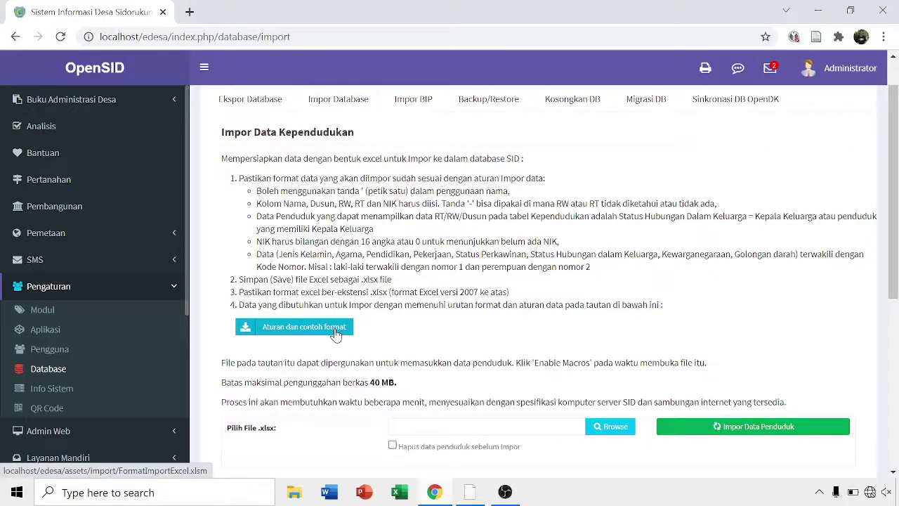
scroll(379, 210, "up", 1)
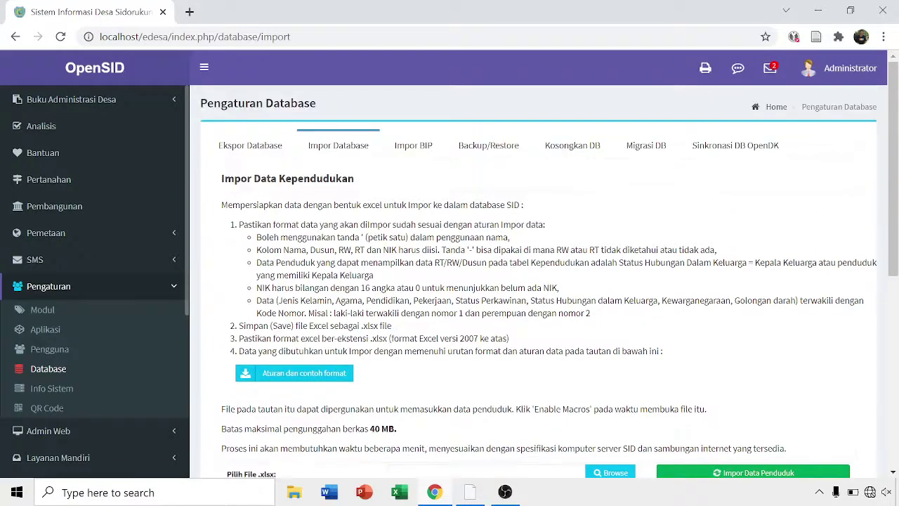
left_click(414, 156)
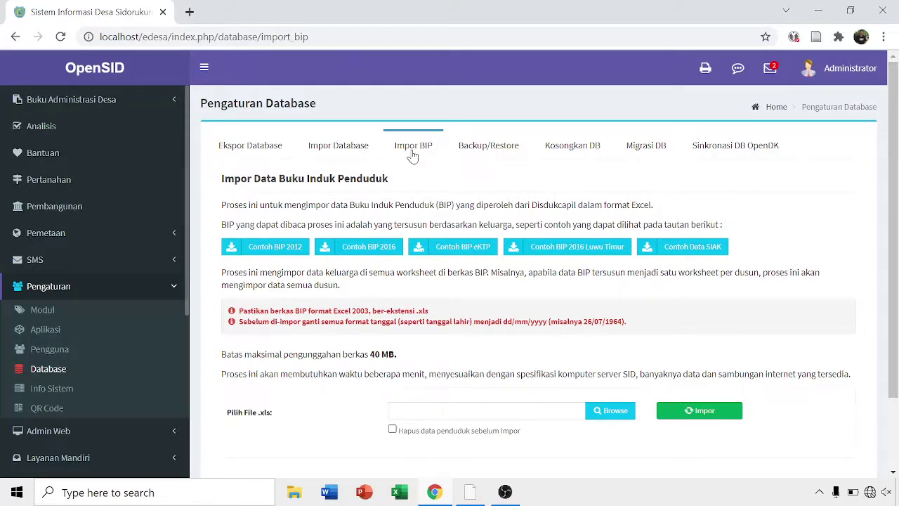
left_click(330, 150)
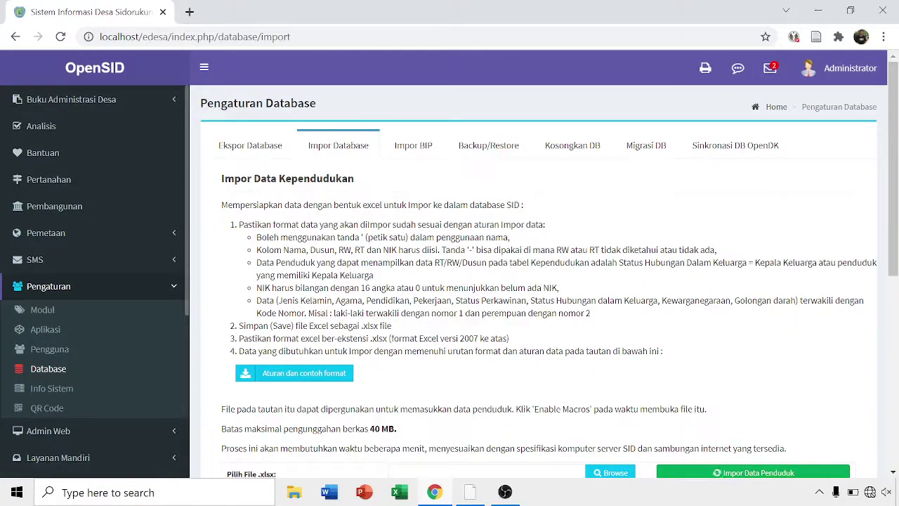
Step: Open "Template data desa untuk OpenSID.xlsx" from the Downloads folder in Excel and display its Data Penduduk sheet
left_click(297, 493)
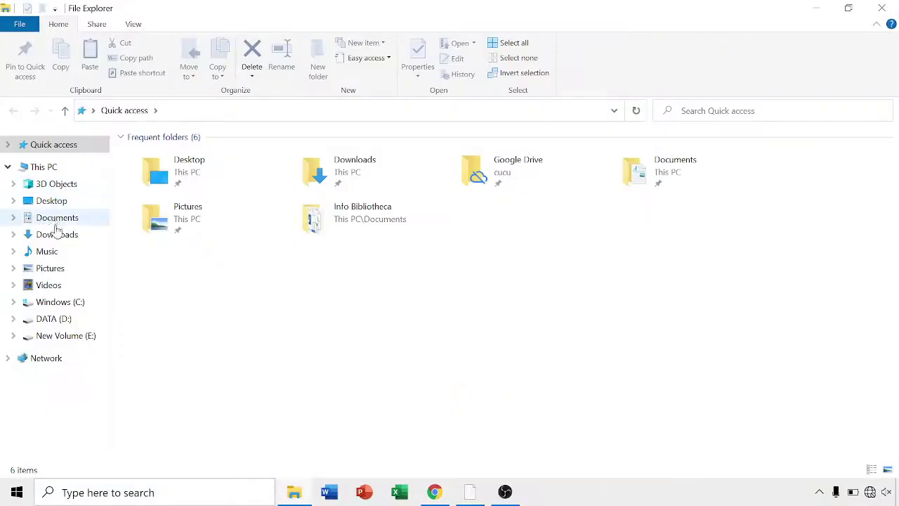
left_click(56, 235)
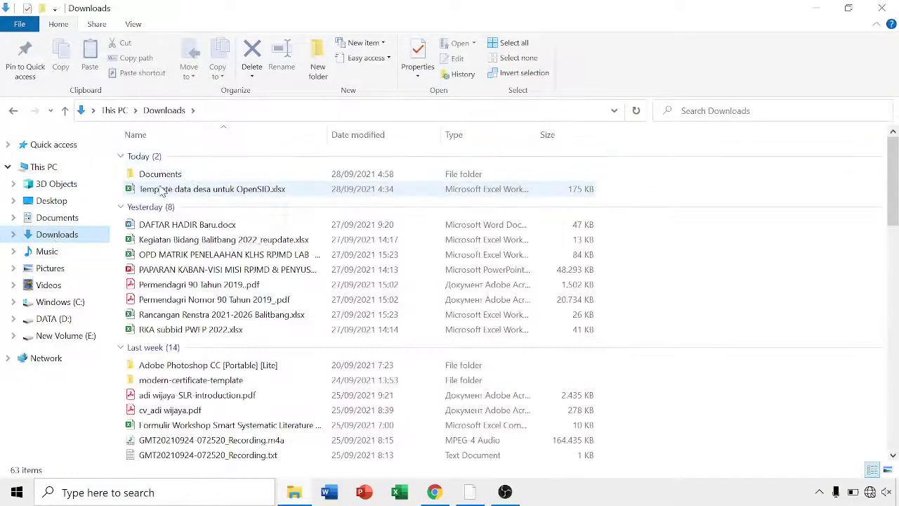
left_click(161, 190)
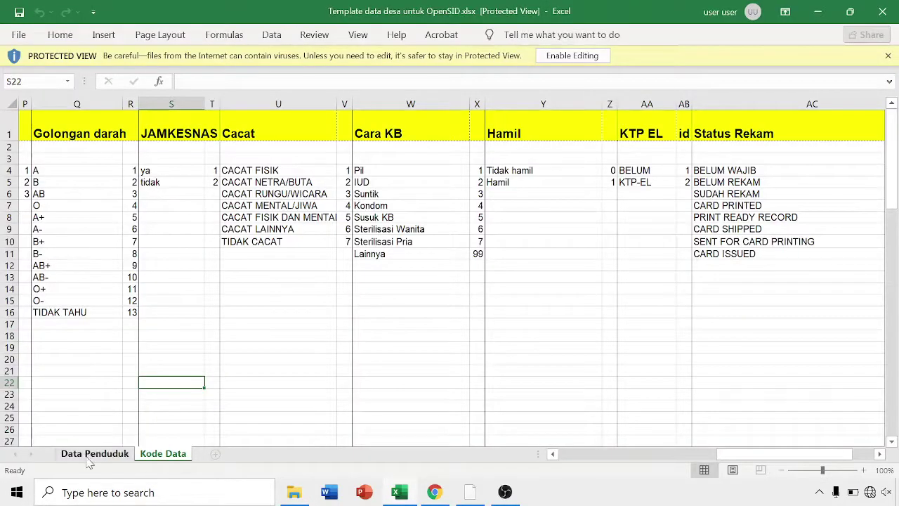
left_click(94, 454)
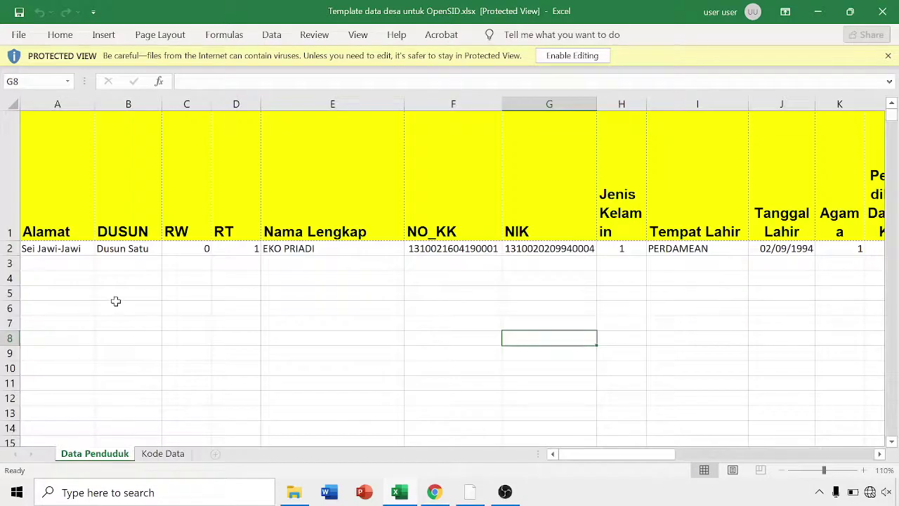
Step: Examine the Data Penduduk template's columns along row 3 from Alamat to Status Rekam and return to cell A3
left_click(28, 261)
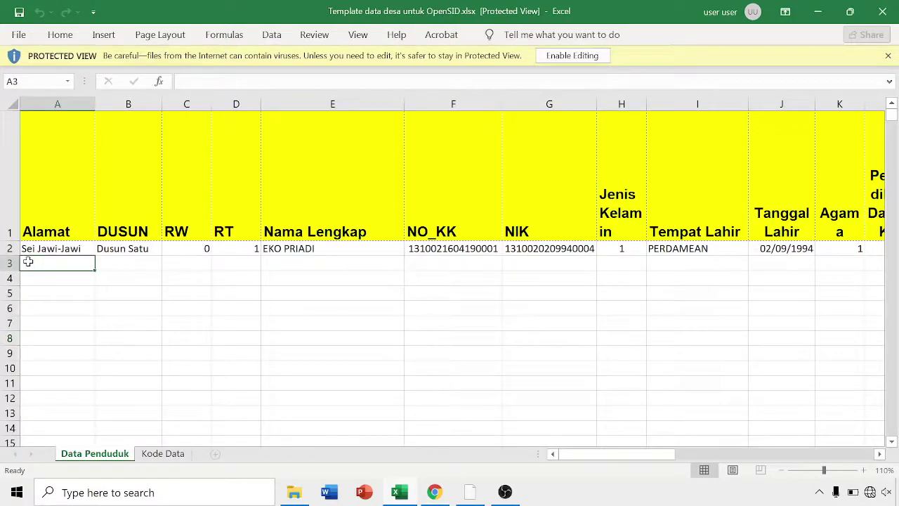
key("Right")
key("Right")
key("Right")
key("Right")
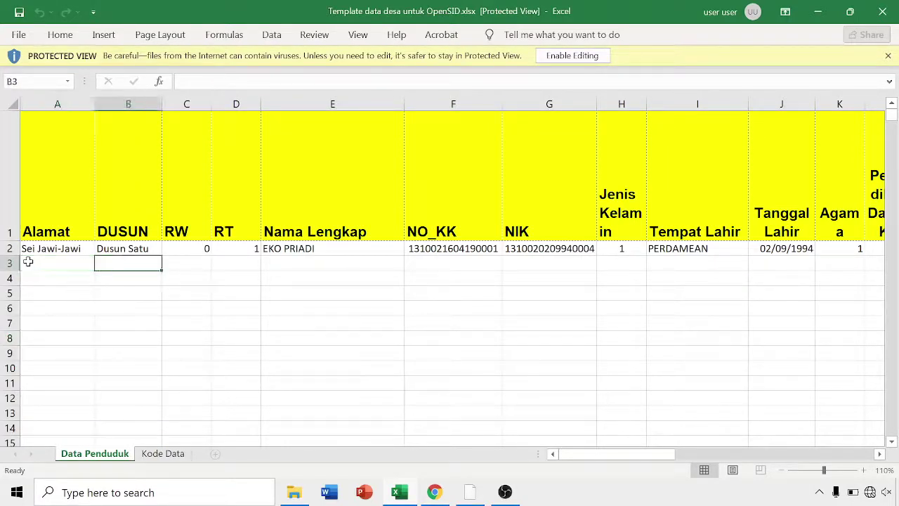
key("Right")
key("Right")
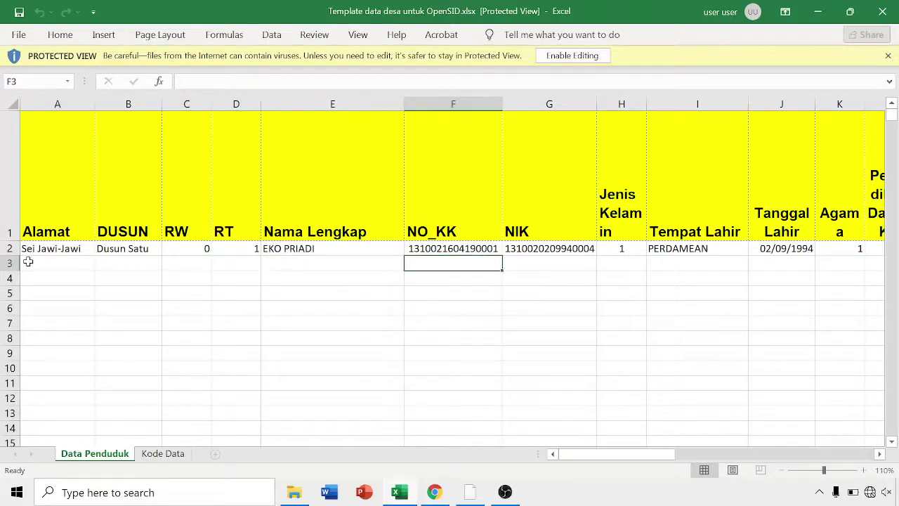
key("Right")
key("Right")
key("Right")
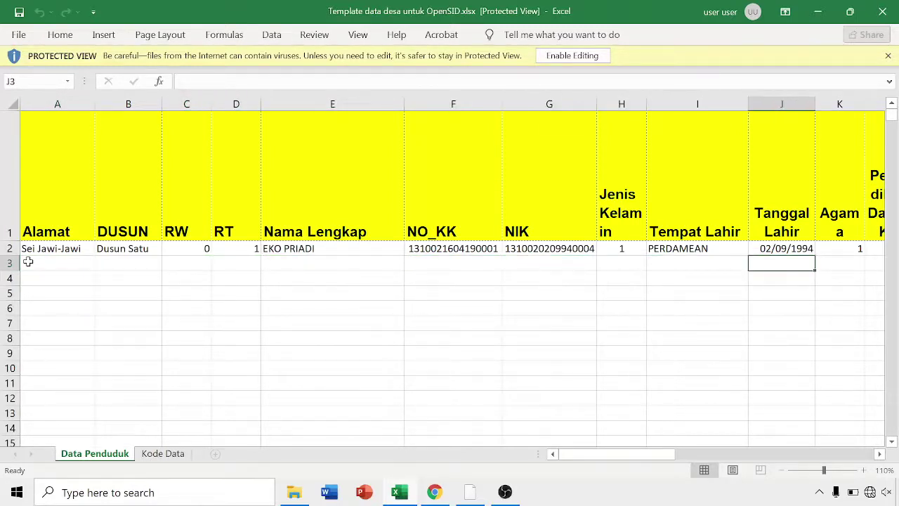
key("Right")
key("Right")
key("Right")
key("Right")
key("Right")
key("Right")
key("Right")
key("Right")
key("Right")
key("Right")
key("Right")
key("Right")
key("Right")
key("Right")
key("Right")
key("Right")
key("Right")
key("Right")
key("Right")
key("Right")
key("Right")
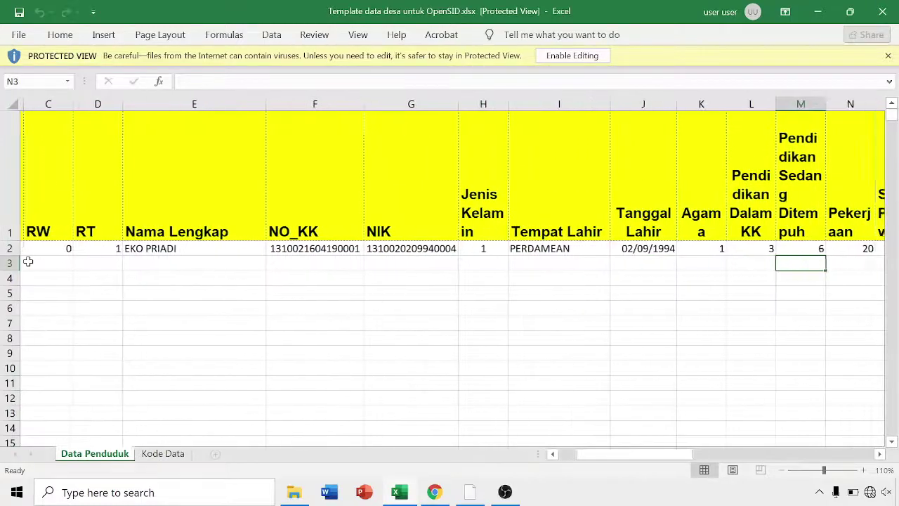
key("Left")
key("Left")
key("Left")
key("Left")
key("Left")
key("Left")
key("Left")
key("Left")
key("Left")
key("Left")
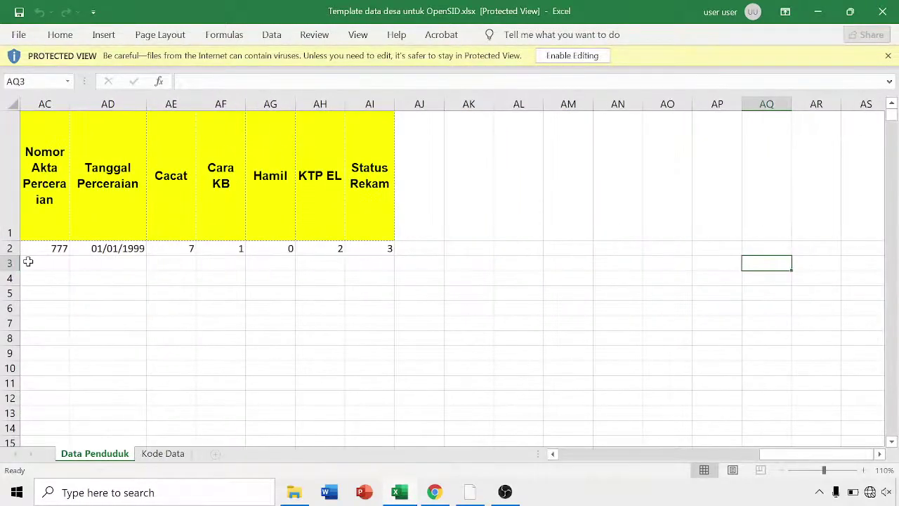
key("Right")
key("Right")
key("Left")
key("Left")
key("Left")
key("Left")
key("Left")
key("Left")
key("Left")
key("Left")
key("Left")
key("Left")
key("Left")
key("Left")
key("Left")
key("Left")
key("Left")
key("Left")
key("Left")
key("Left")
key("Left")
key("Left")
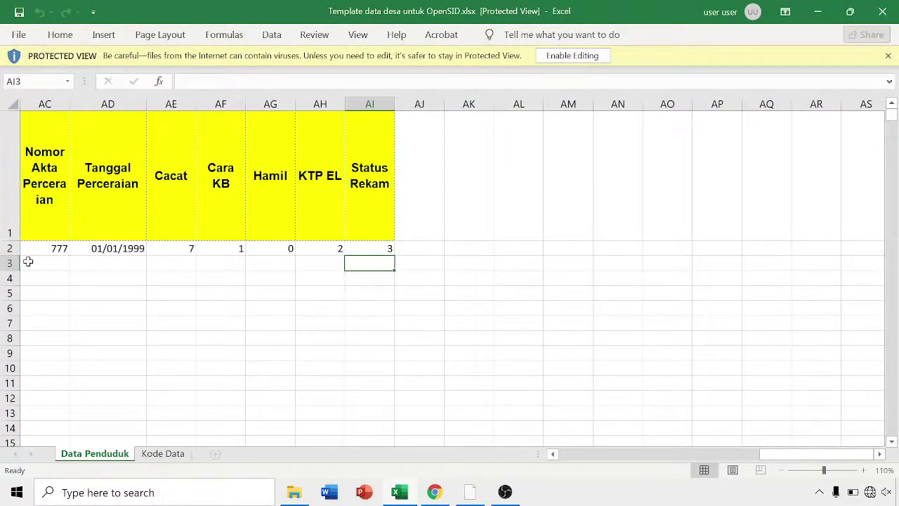
key("Left")
key("Left")
key("Left")
key("Left")
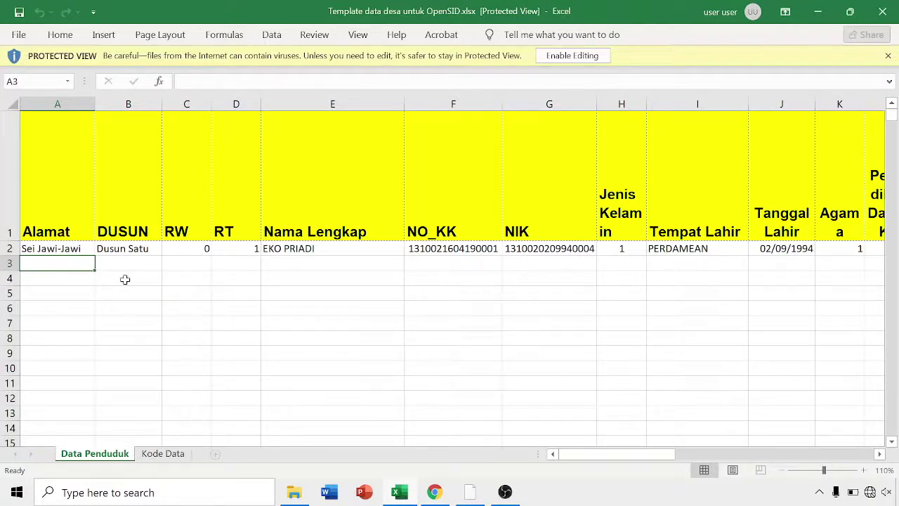
Step: Examine the sample entries in the Alamat and DUSUN columns of the Data Penduduk sheet and move to cell B3
left_click(58, 247)
key("Down")
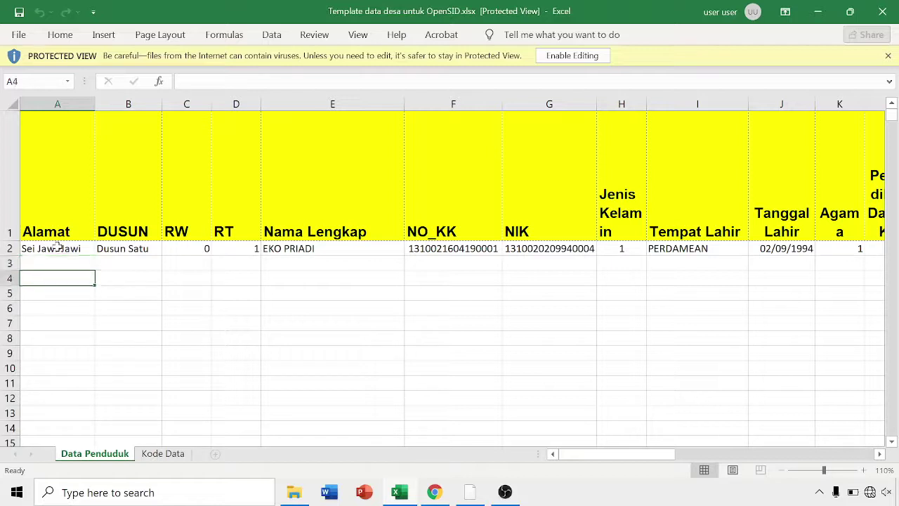
key("Up")
key("Right")
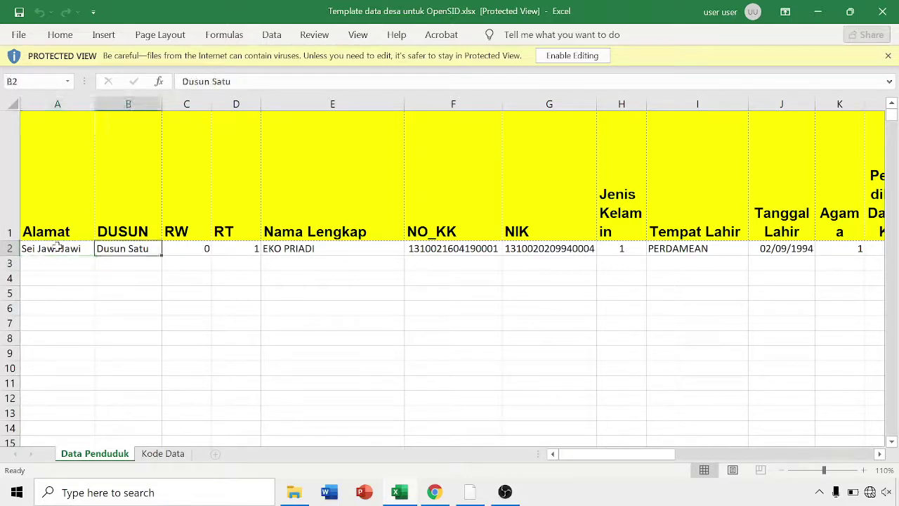
key("Down")
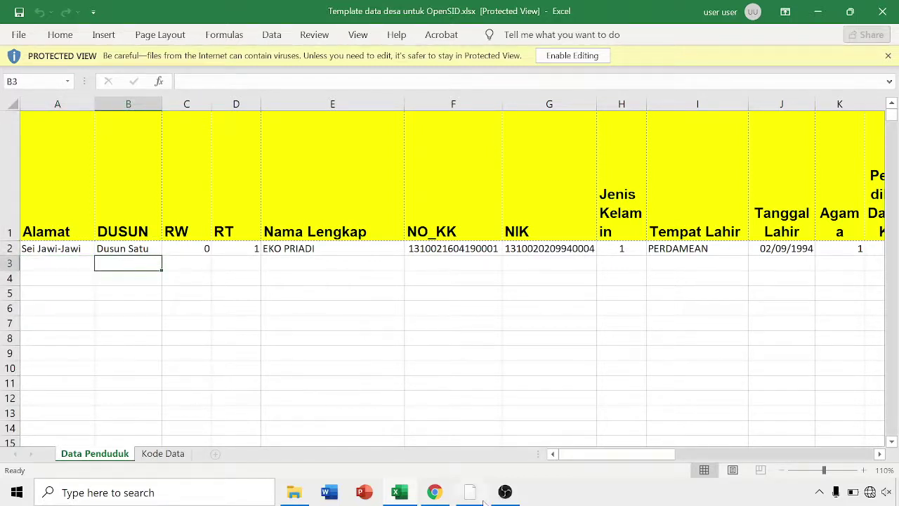
Step: Switch to OpenSID in Chrome and open its Home page to view the Wilayah Dusun summary
left_click(439, 493)
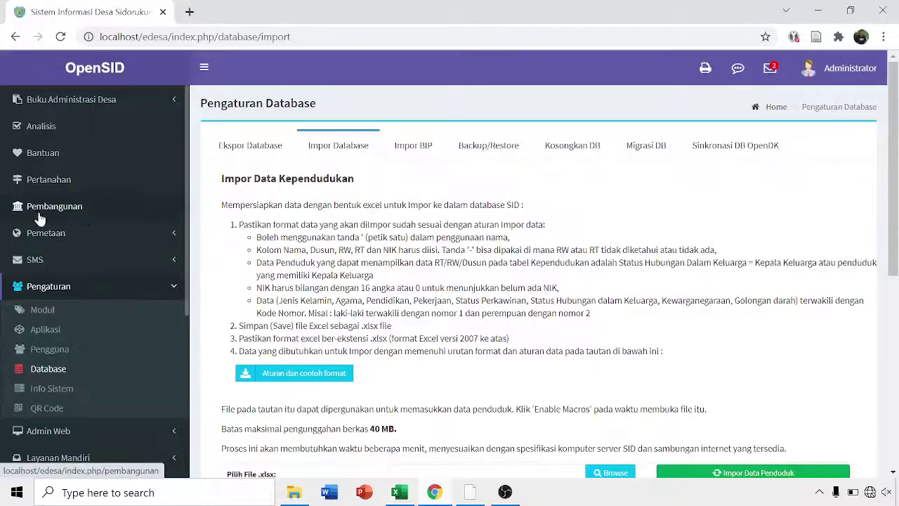
scroll(31, 160, "up", 4)
left_click(43, 190)
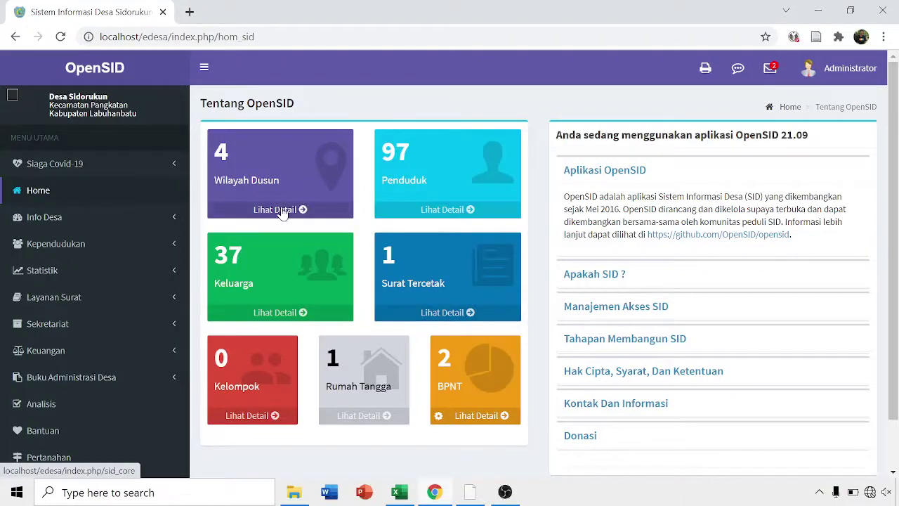
Step: Switch back to the template workbook in Excel and enable editing
left_click(404, 495)
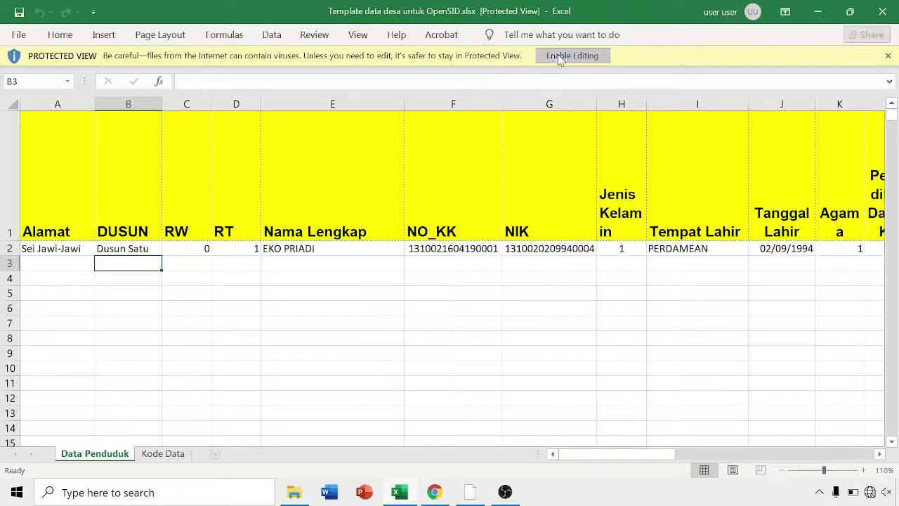
left_click(571, 55)
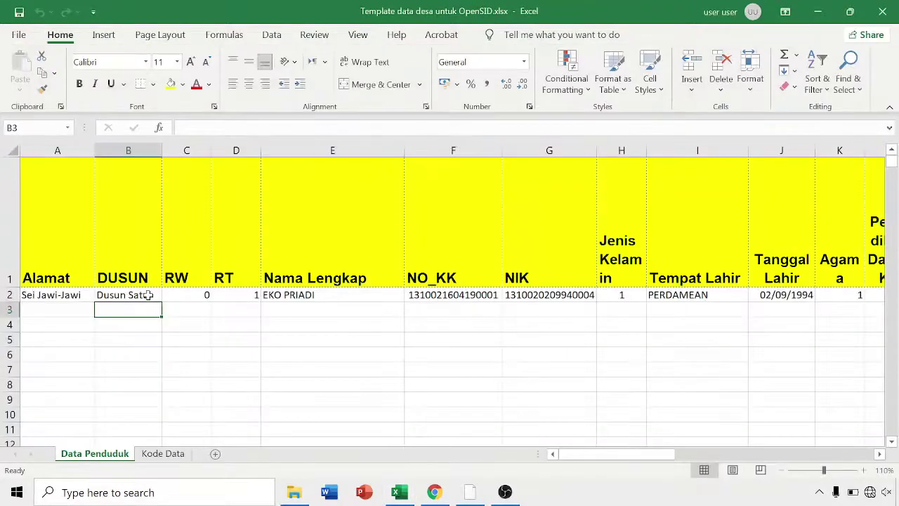
Step: Enter the alternative hamlet spellings "Satu" in B3 and "1" in B4, and compare them with cell B2
type("Satu")
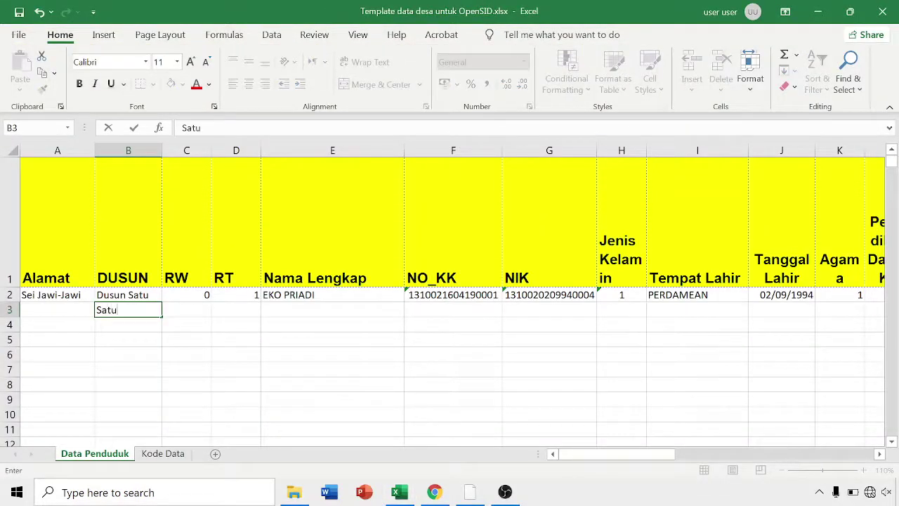
key("Return")
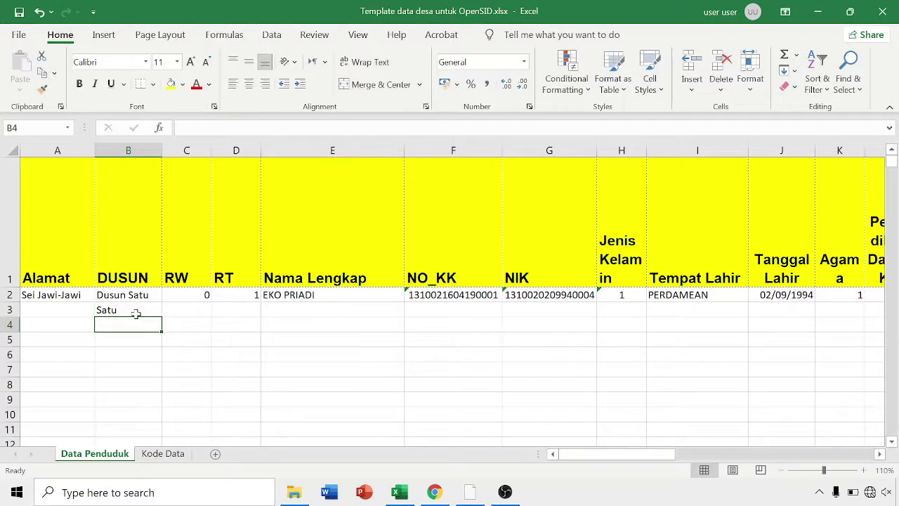
type("1")
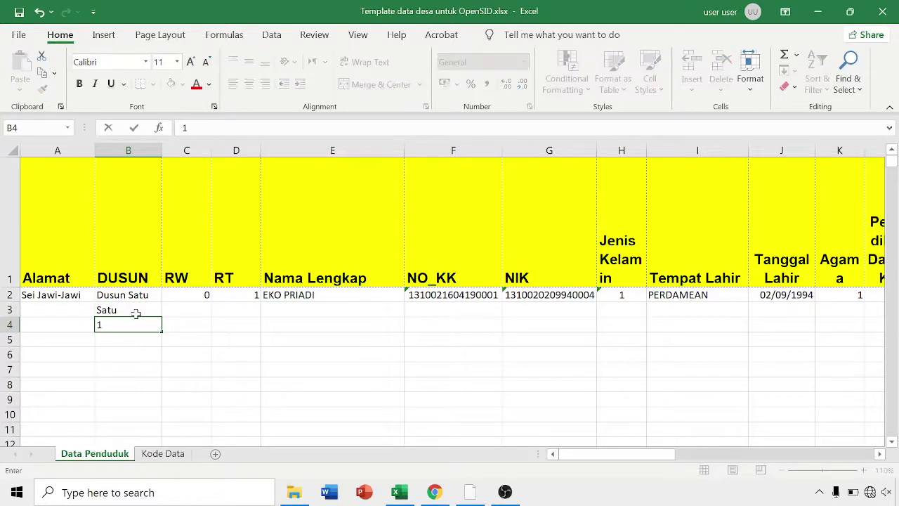
key("Return")
key("Up")
key("Up")
key("Up")
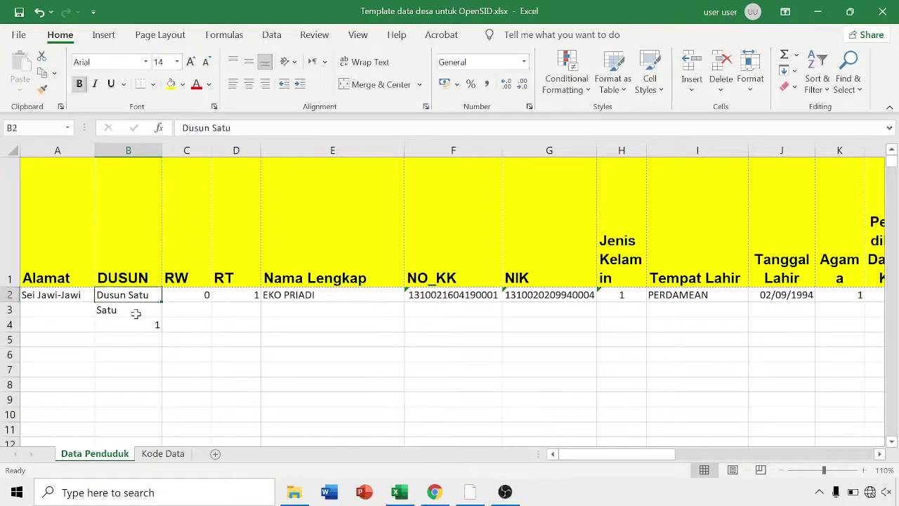
key("Down")
key("Up")
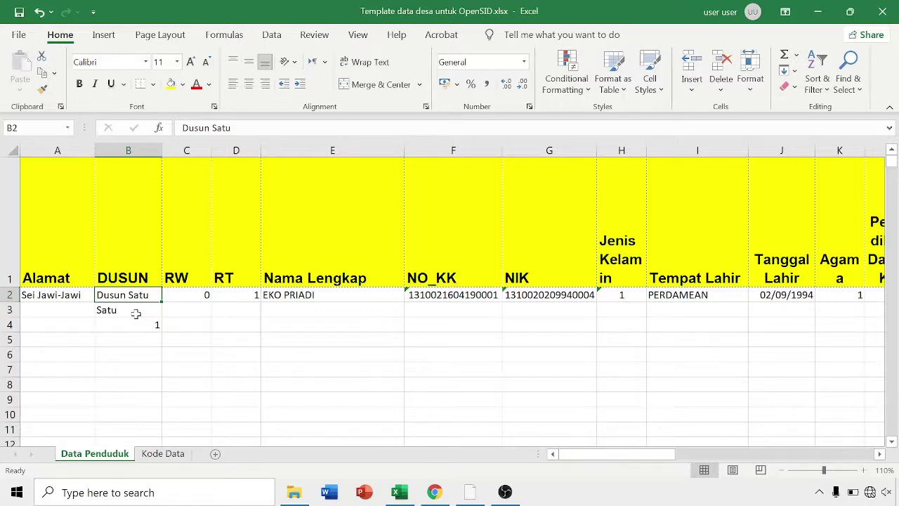
Step: Replace the DUSUN values in cells B3 and B4 with "Dusun Satu"
key("Down")
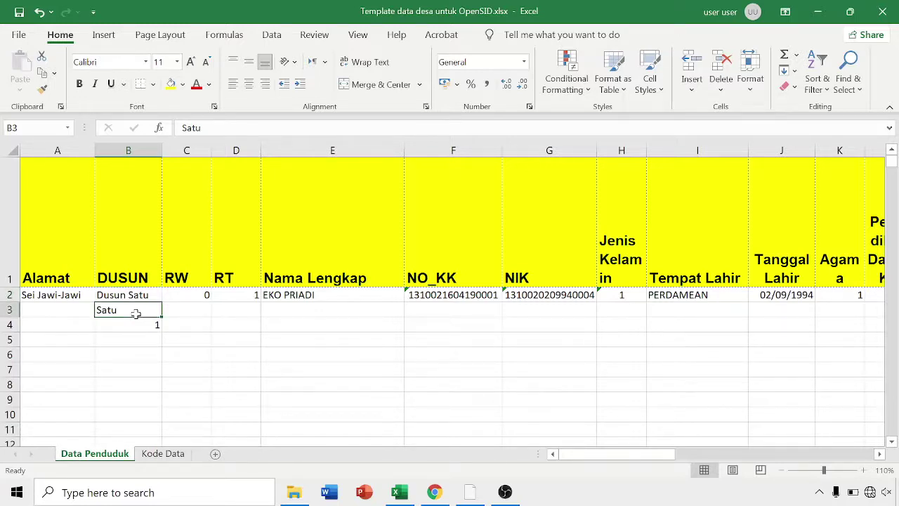
type("Dusun Satu")
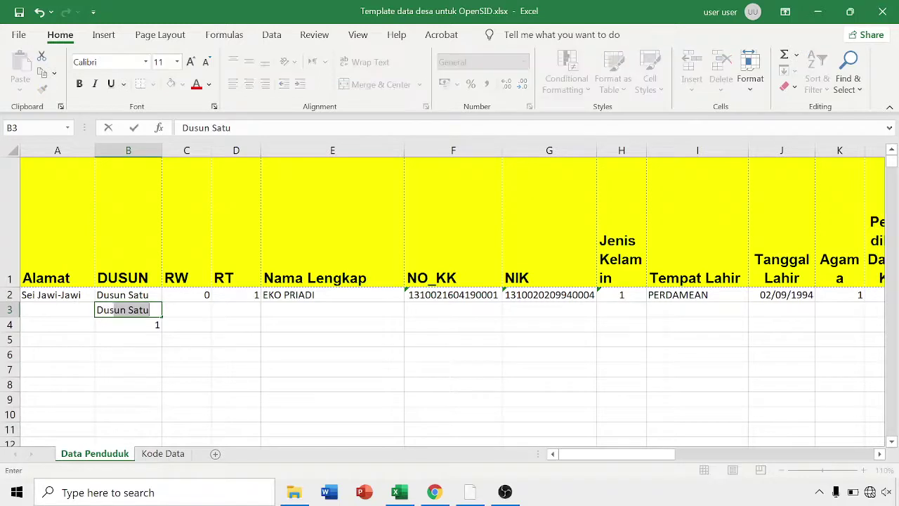
key("Tab")
key("Return")
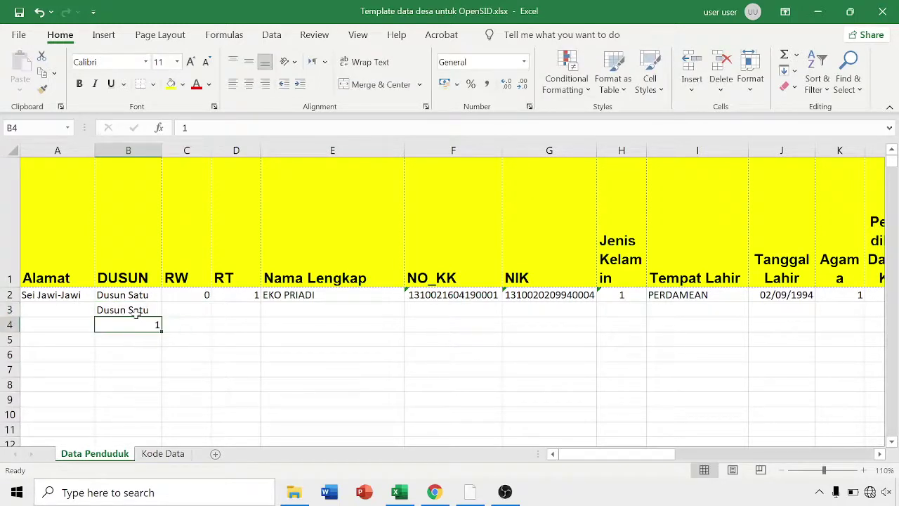
type("Dusun Satu")
key("Tab")
key("Down")
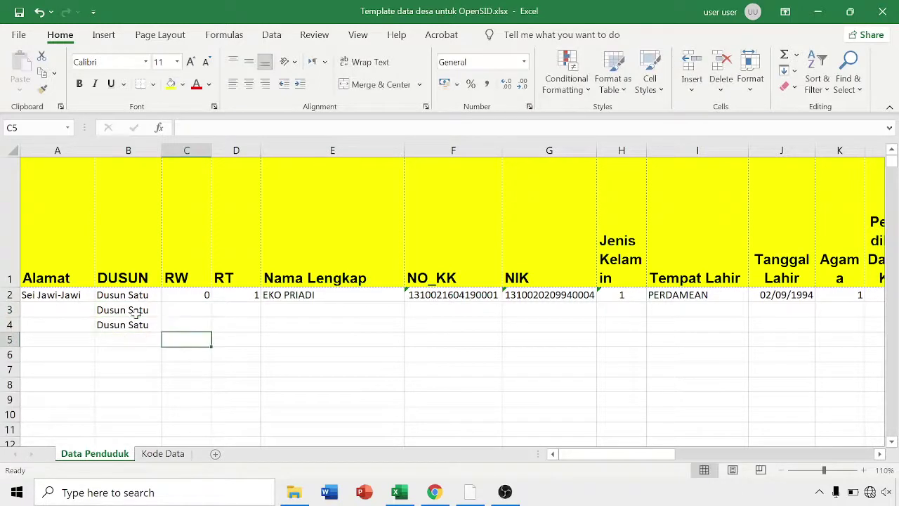
Step: Examine the RW, RT, Nama Lengkap and NO_KK columns against the sample resident in row 2
key("Up")
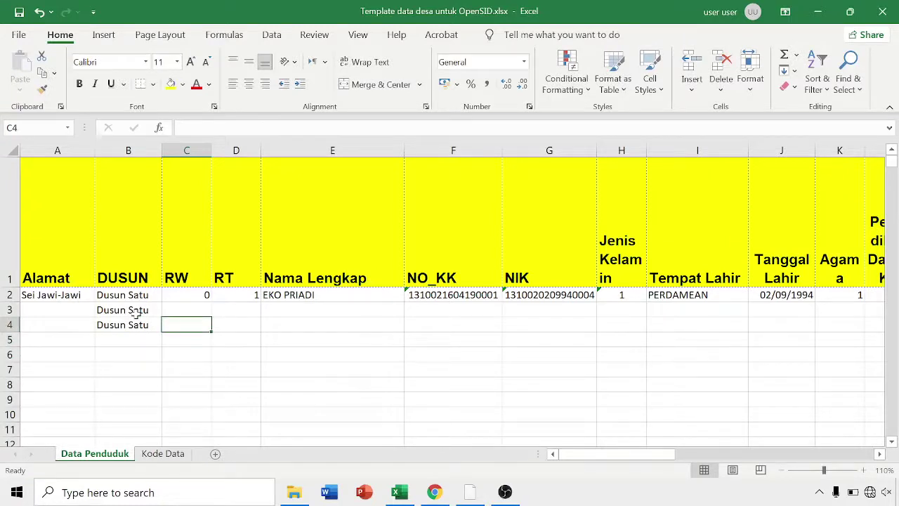
key("Right")
key("Up")
key("Left")
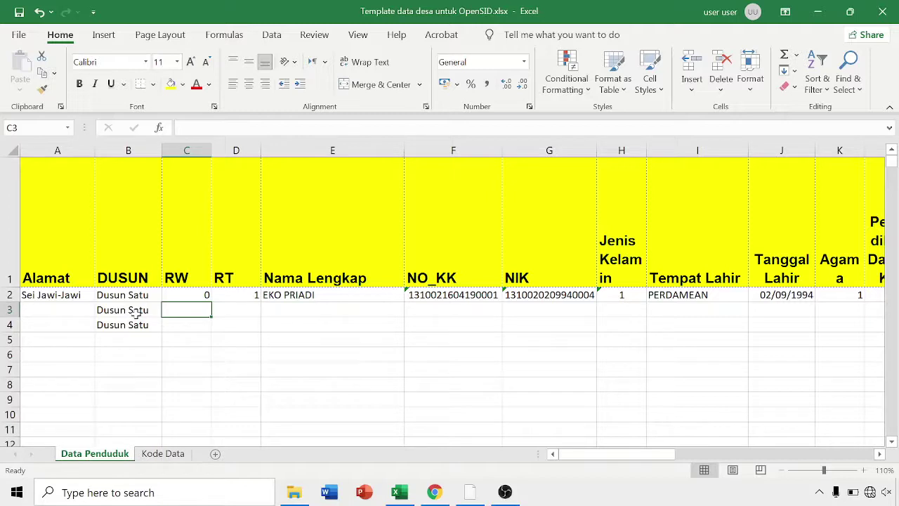
key("Right")
key("Right")
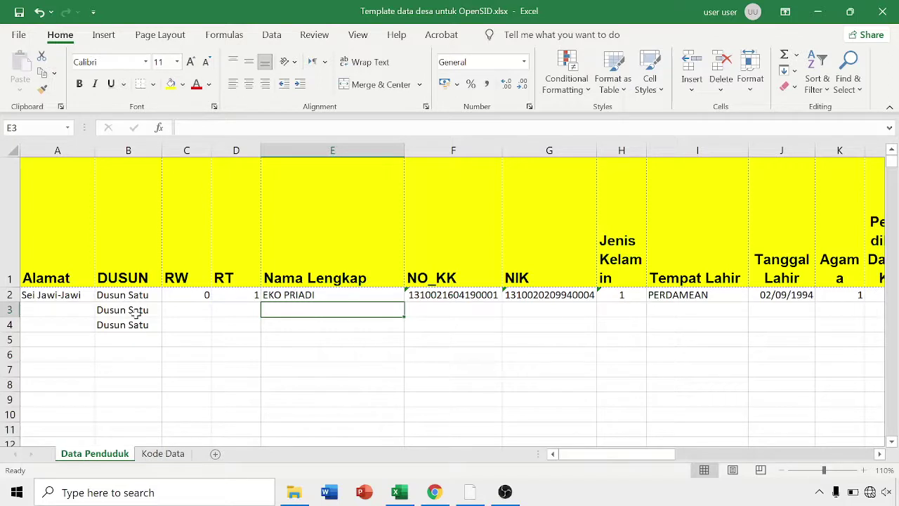
key("Up")
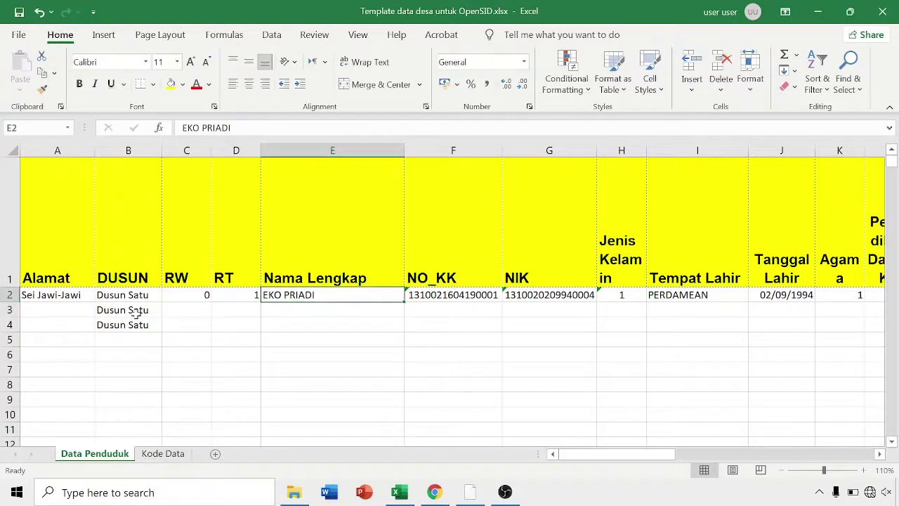
key("Down")
key("Up")
key("Down")
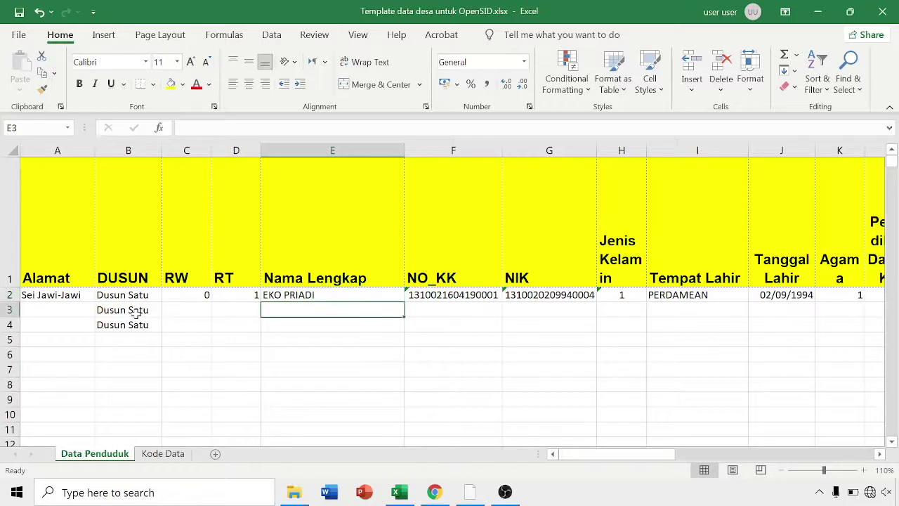
key("Right")
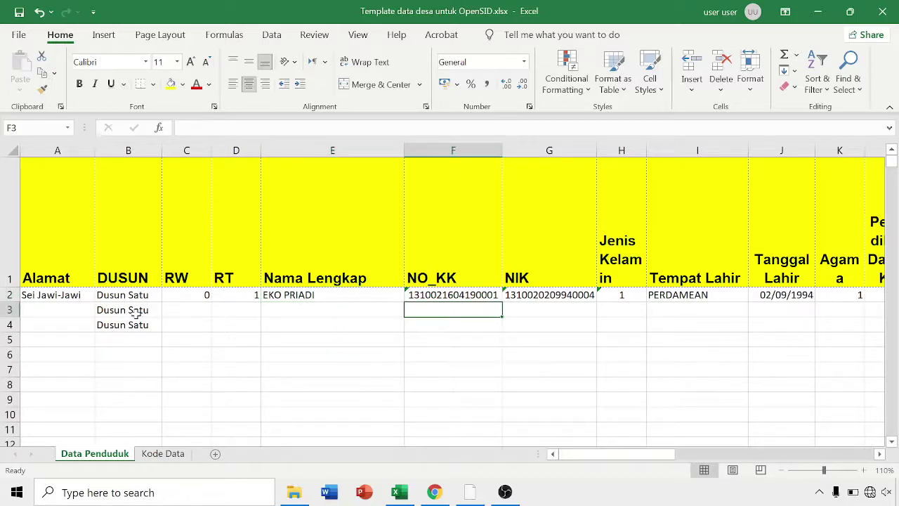
Step: Insert an underscore between the apostrophe and the family card number in NO_KK cell F2
key("Up")
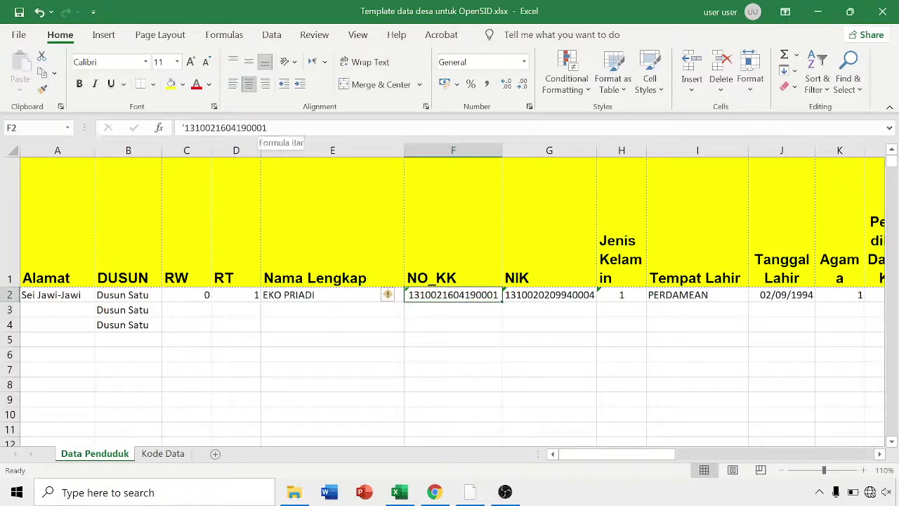
left_click_drag(267, 128, 184, 128)
left_click(184, 127)
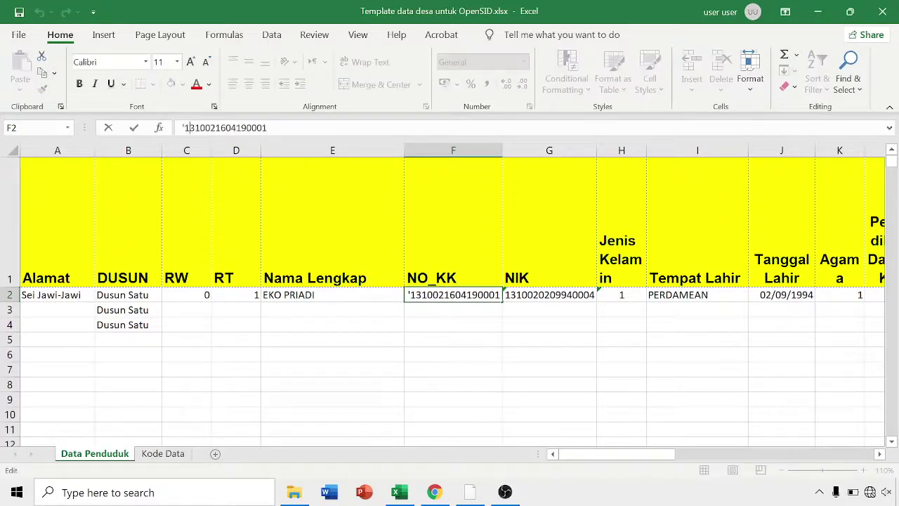
key("BackSpace")
key("Return")
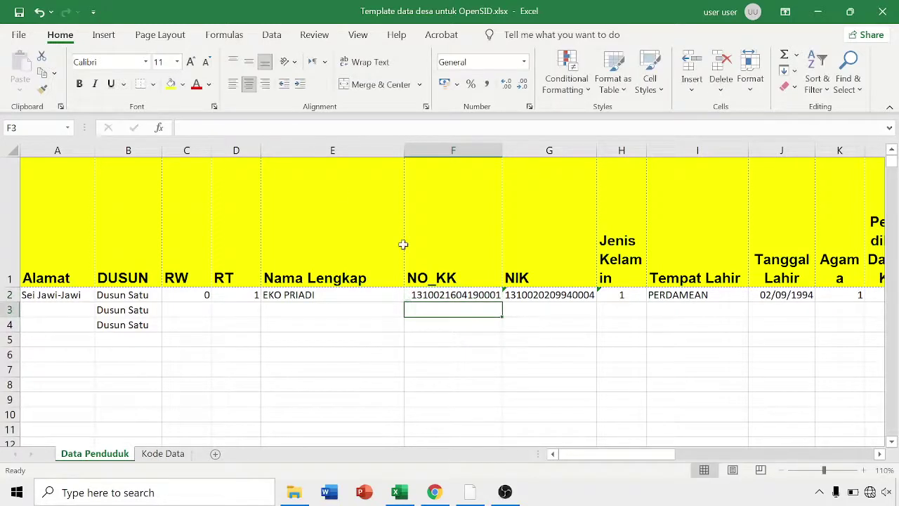
left_click(447, 293)
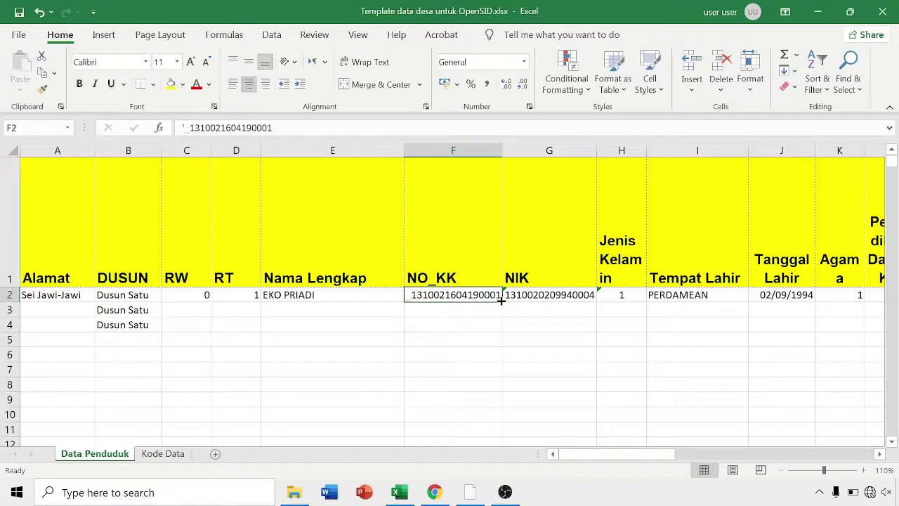
key("F2")
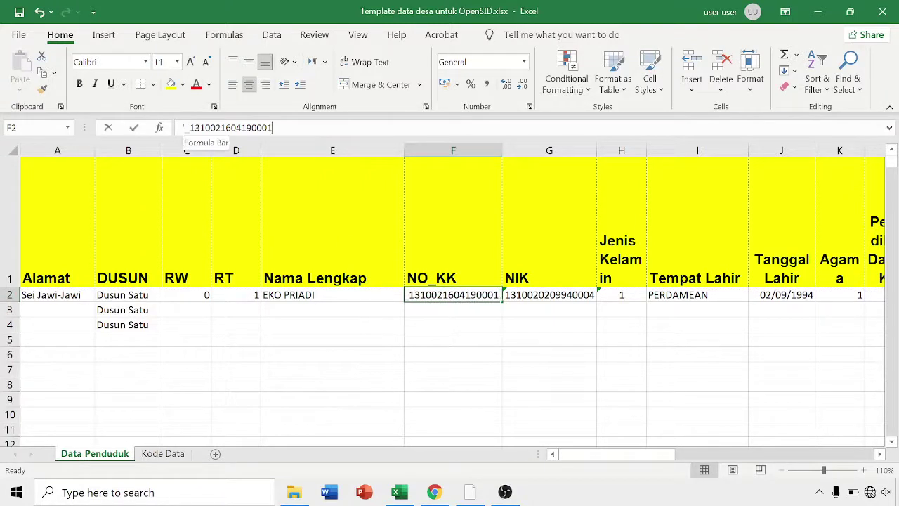
key("Return")
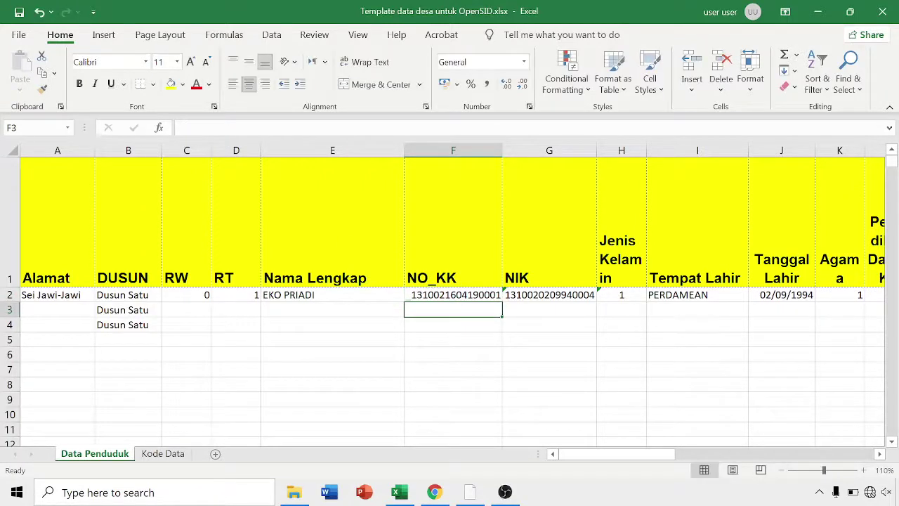
Step: Insert an underscore between the apostrophe and the ID number in NIK cell G2, and reselect the cell
left_click(523, 292)
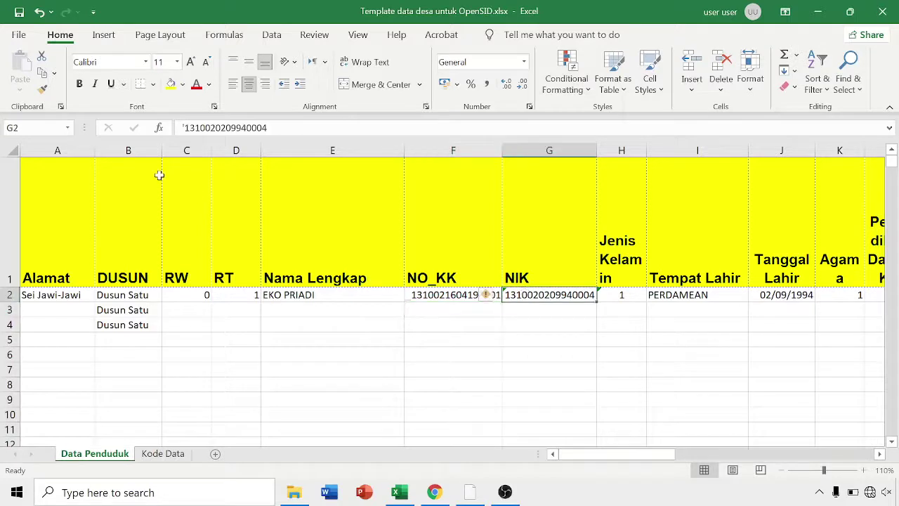
key("F2")
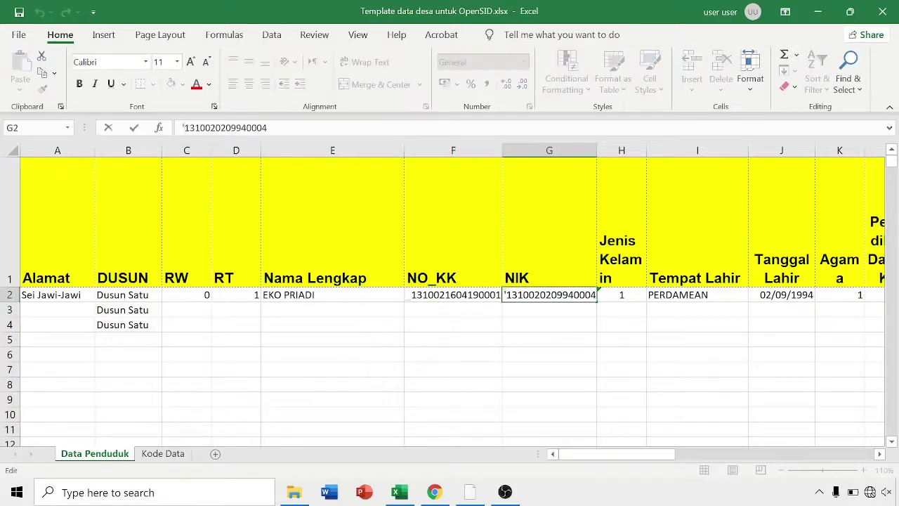
key("Return")
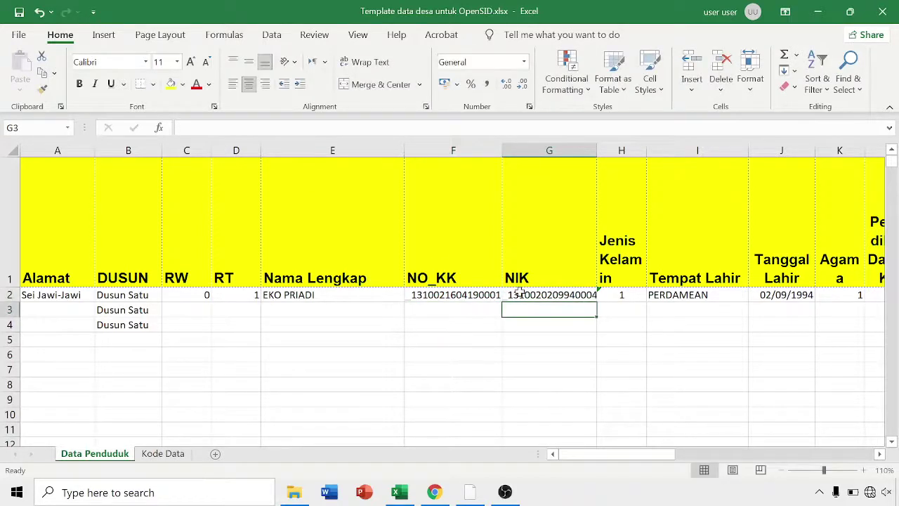
left_click(570, 295)
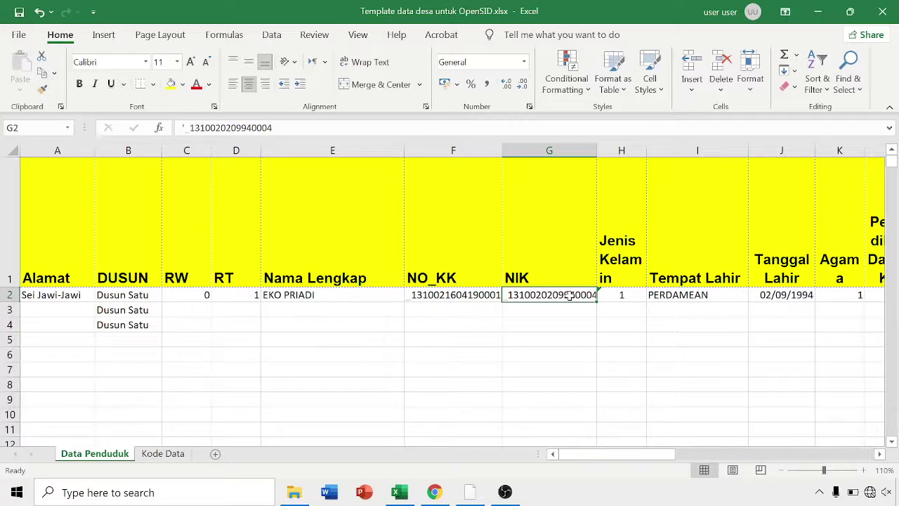
Step: Select Jenis Kelamin cell H3, and display the Jenis Kelamin codes at the start of the Kode Data sheet
left_click(625, 310)
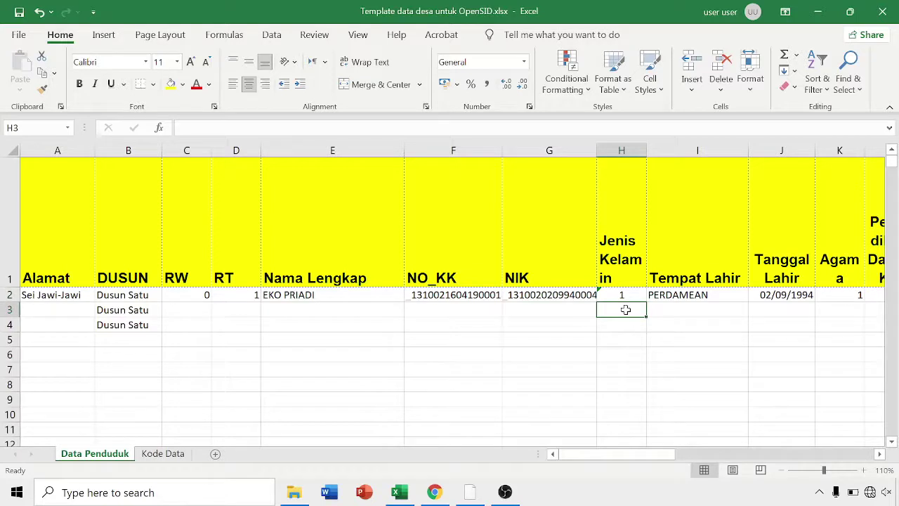
left_click(161, 458)
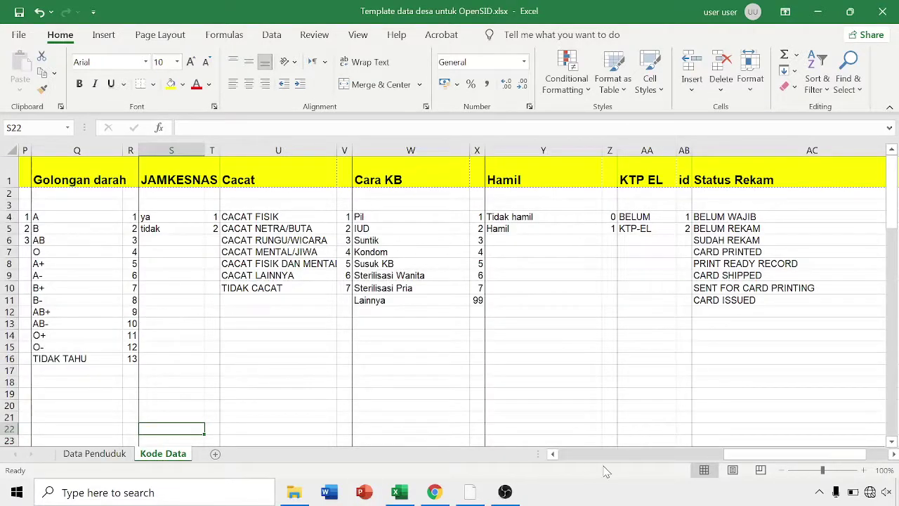
left_click_drag(748, 457, 558, 480)
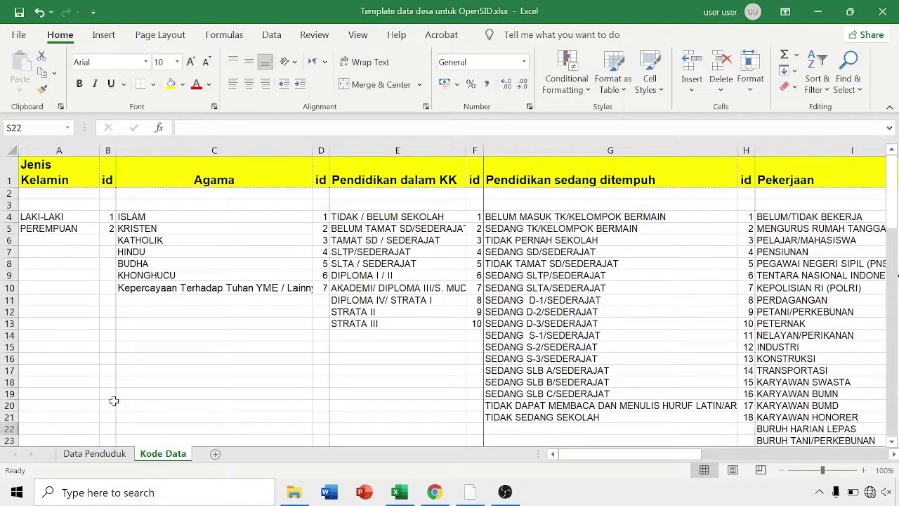
Step: Examine the Tempat Lahir and Tanggal Lahir columns on the Data Penduduk sheet against the sample resident in row 2
left_click(112, 455)
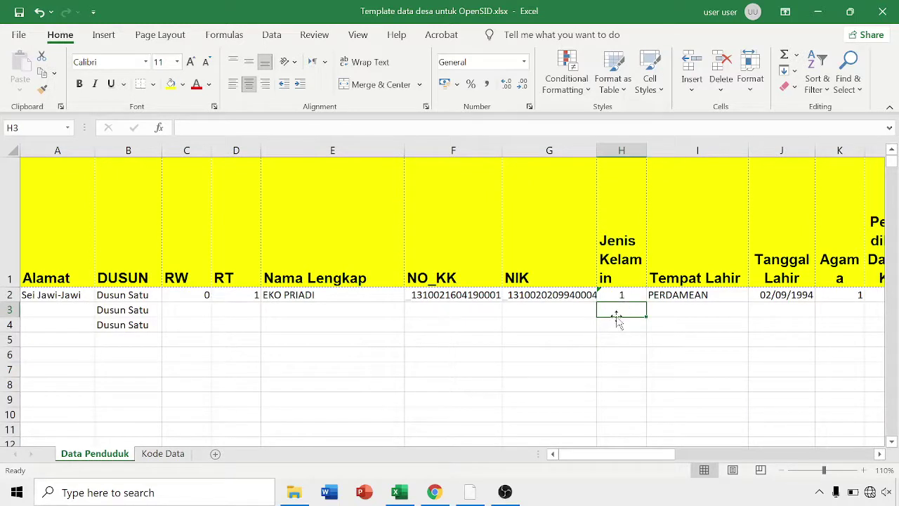
left_click(661, 307)
key("Tab")
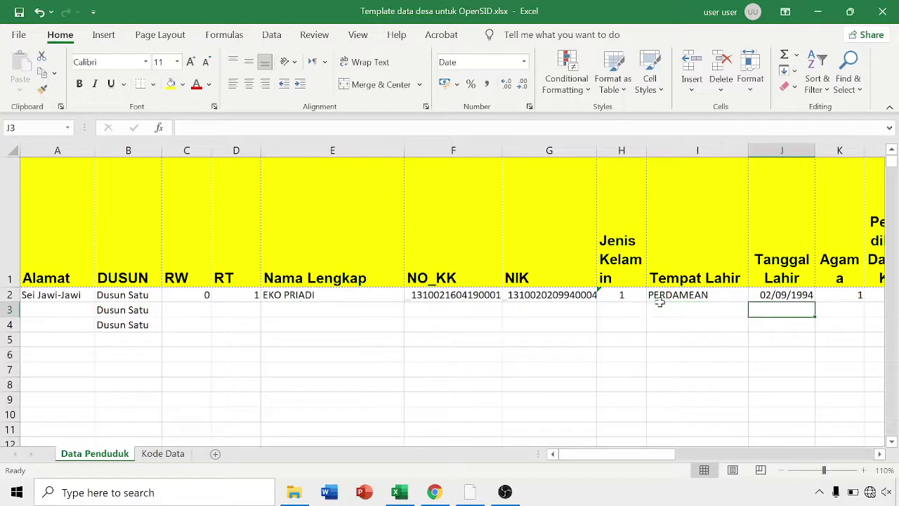
key("Up")
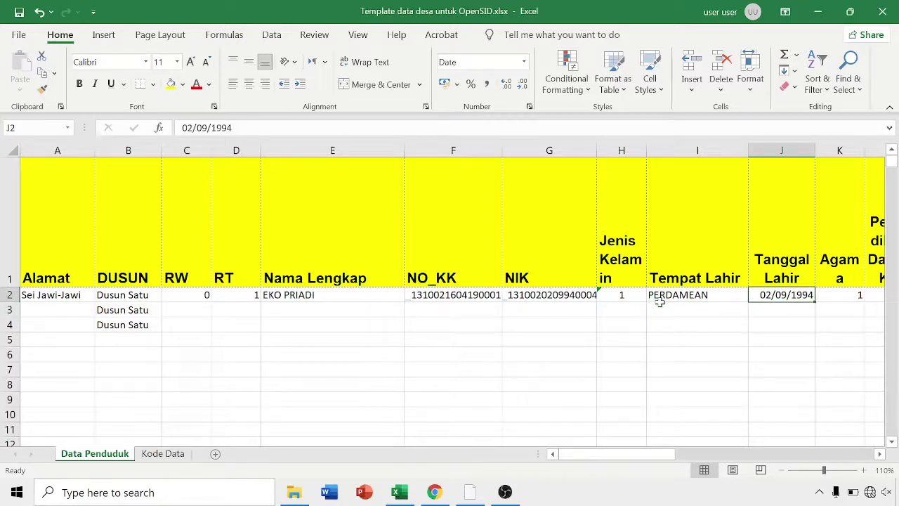
key("Down")
key("Up")
key("Down")
key("Tab")
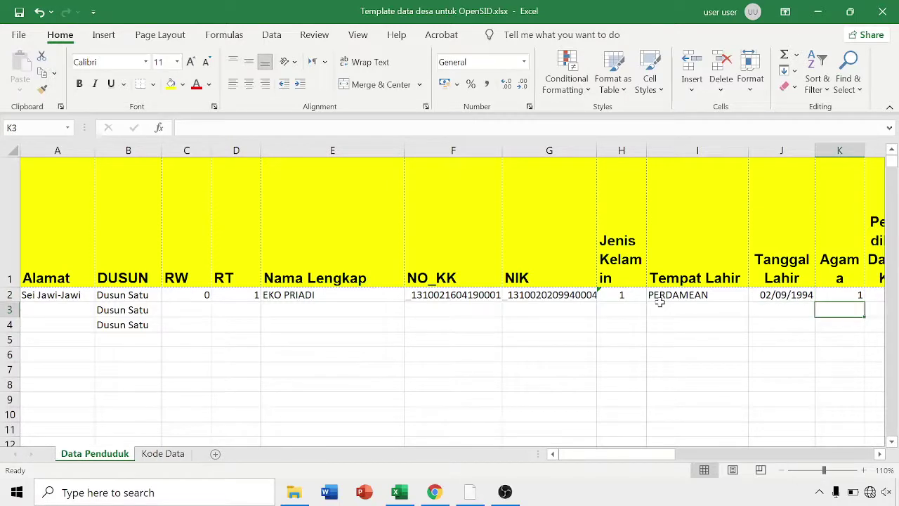
Step: Examine the Pendidikan Dalam KK, Pendidikan Sedang Ditempuh and Pekerjaan columns of the population template
key("Tab")
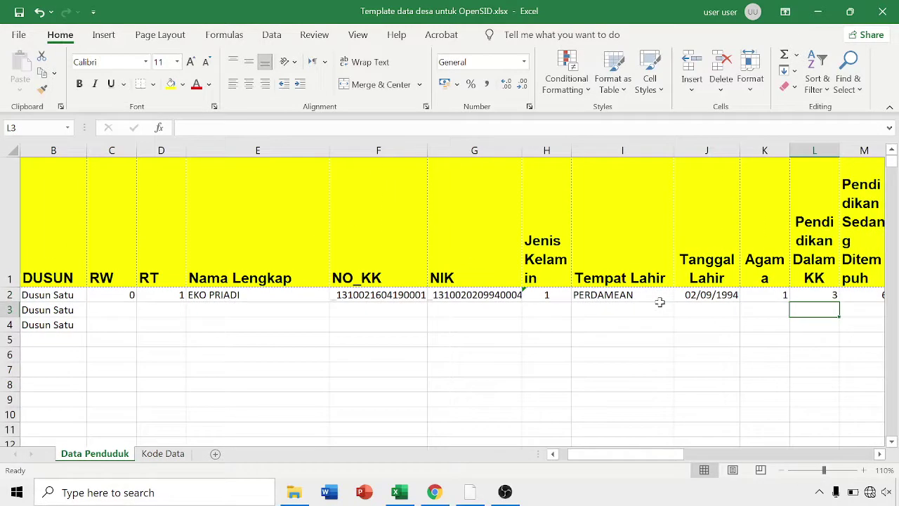
key("Tab")
key("Tab")
key("Tab")
key("Tab")
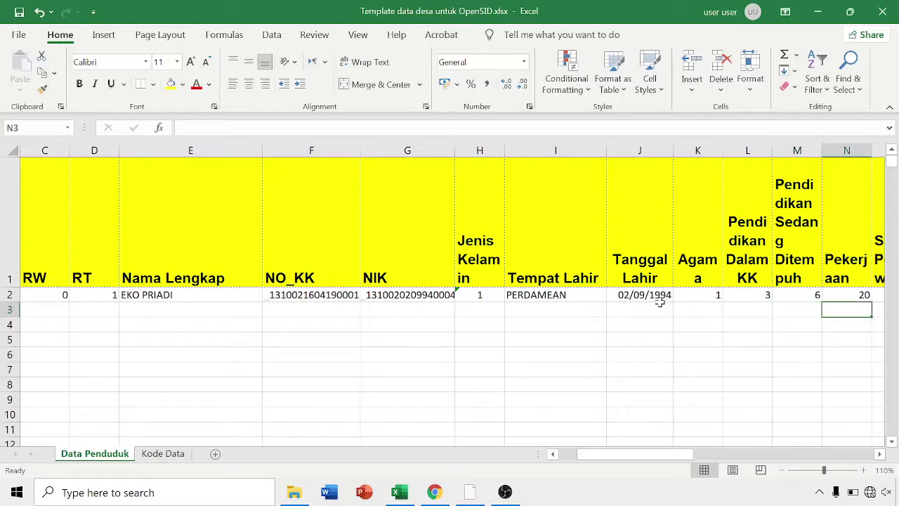
key("Tab")
key("Tab")
key("Tab")
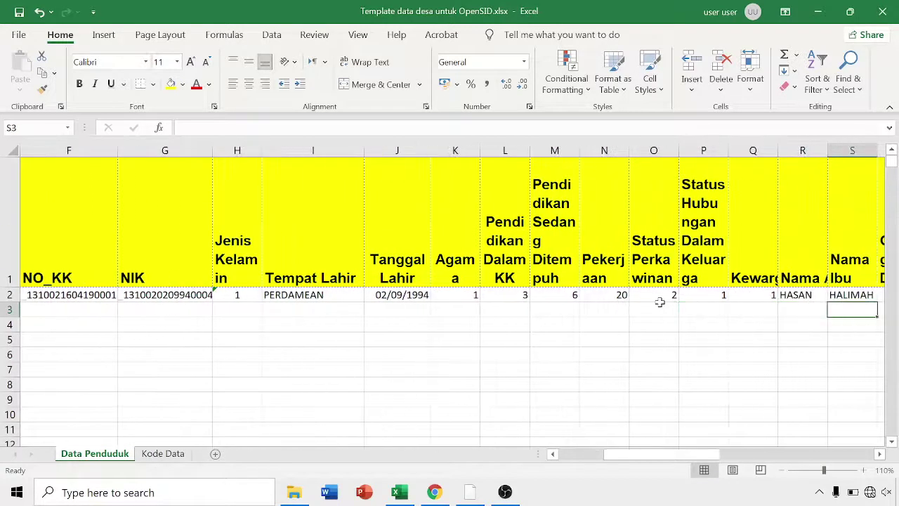
Step: Examine the Status Perkawinan, Status Hubungan Dalam Keluarga, citizenship and parents' name columns against the sample row
key("shift+Tab")
key("shift+Tab")
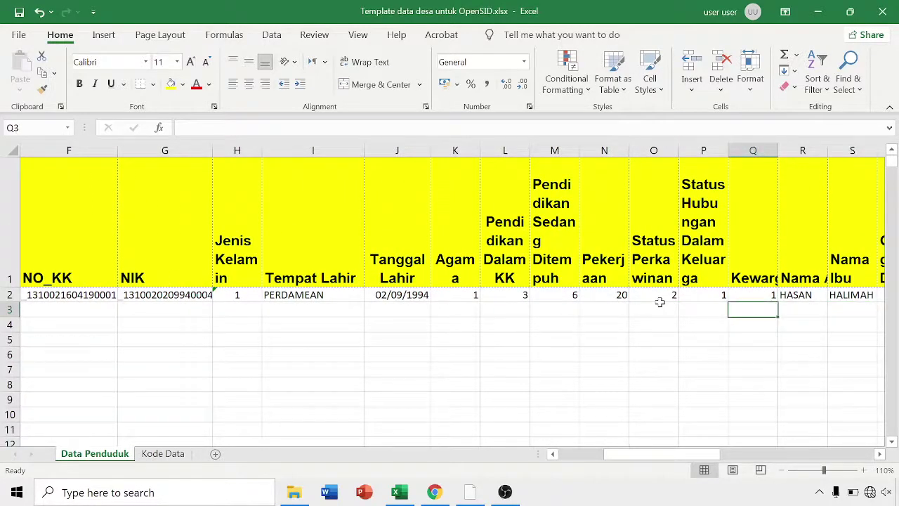
key("shift+Tab")
key("shift+Tab")
key("Tab")
key("Tab")
key("Tab")
key("Tab")
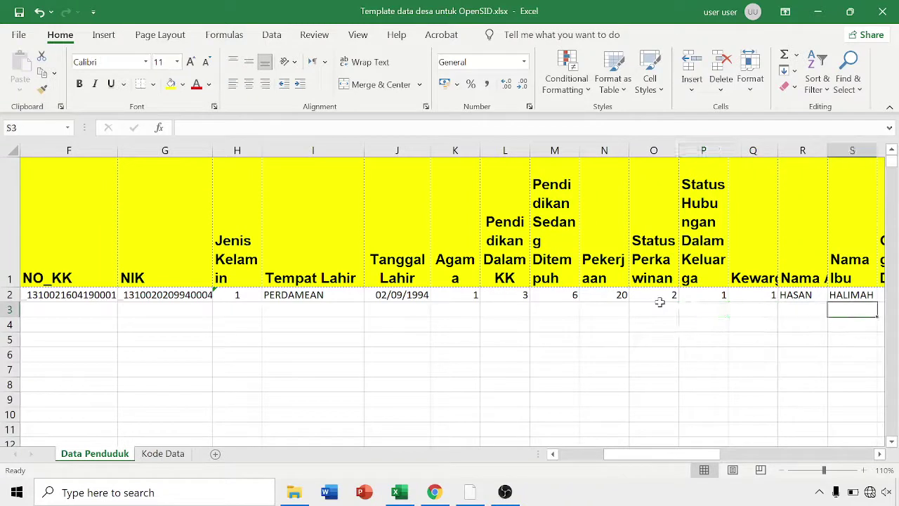
key("Tab")
key("shift+Tab")
key("shift+Tab")
key("Tab")
key("Tab")
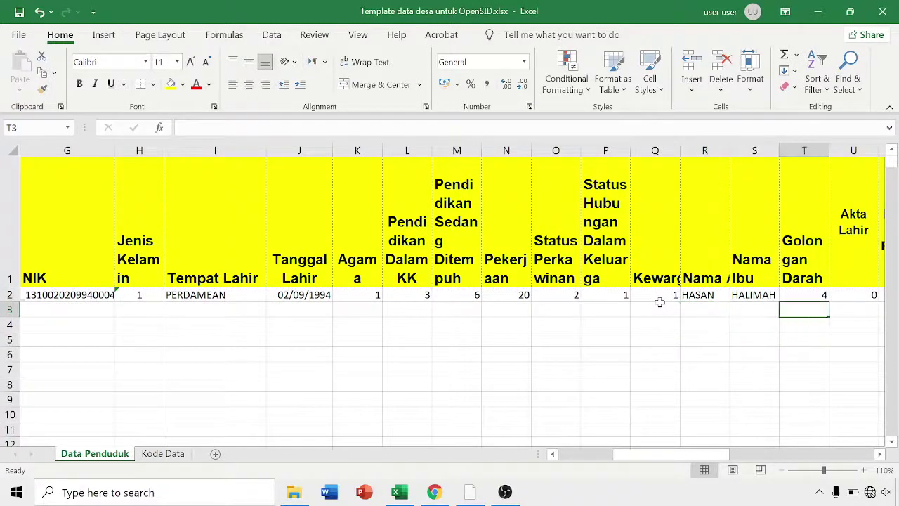
Step: Examine the Golongan Darah and Akta Lahir columns, looking ahead at the document number columns that follow
key("Tab")
key("Tab")
key("shift+Tab")
key("shift+Tab")
key("Tab")
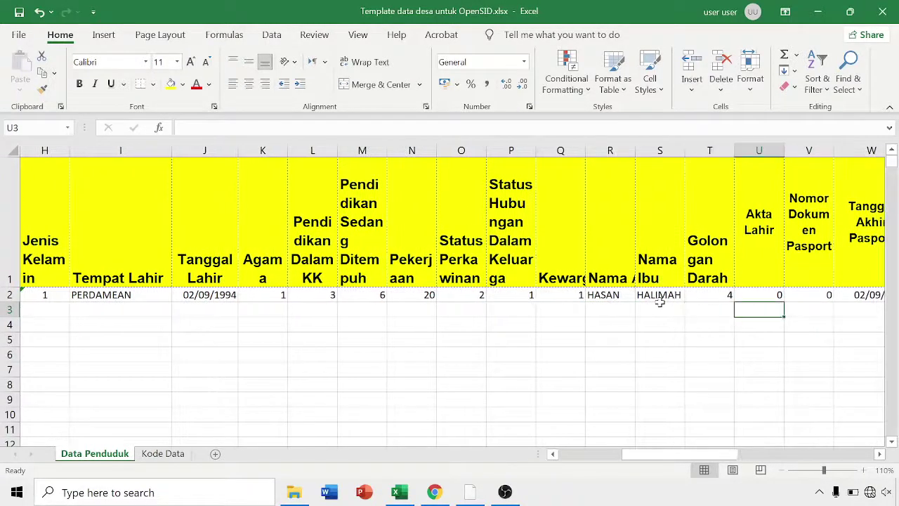
key("Tab")
key("Tab")
key("Tab")
key("Tab")
key("Tab")
key("Tab")
key("shift+Tab")
key("shift+Tab")
key("shift+Tab")
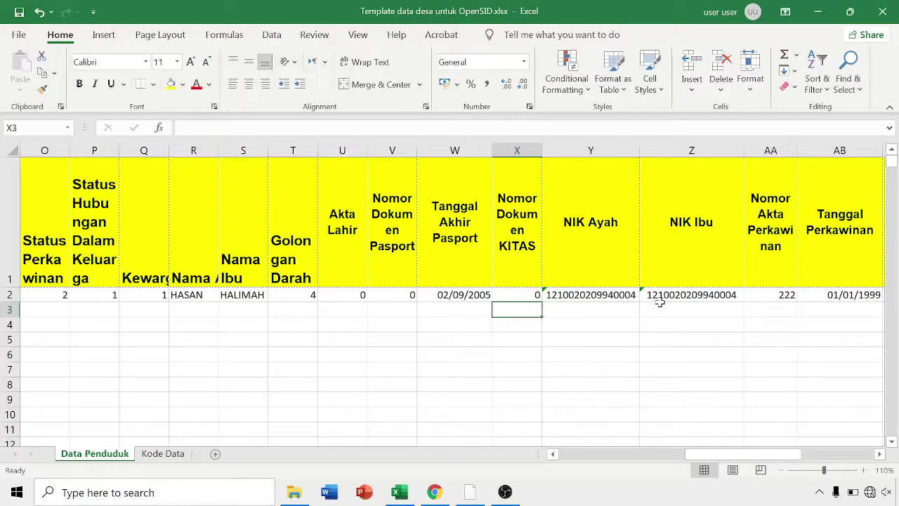
key("shift+Tab")
key("shift+Tab")
key("shift+Tab")
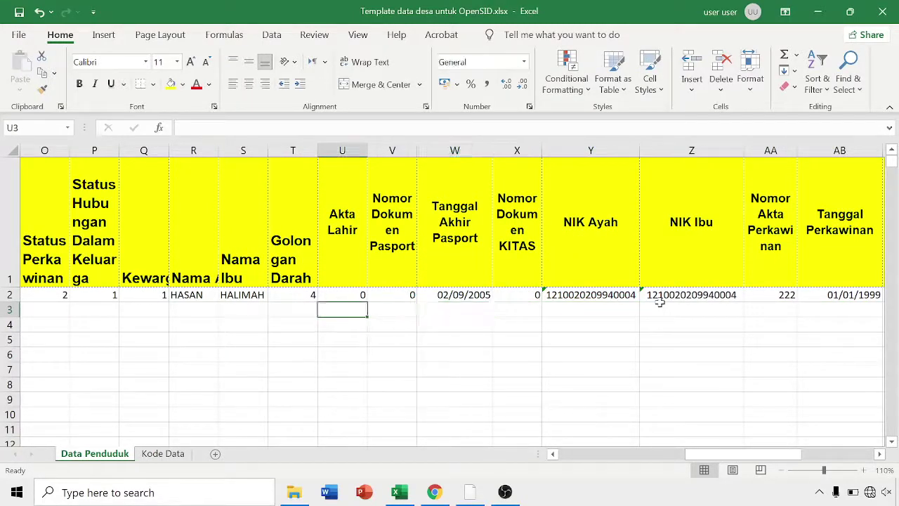
Step: Examine the passport, KITAS, NIK Ayah, NIK Ibu, marriage and divorce columns one by one along row 3
key("Tab")
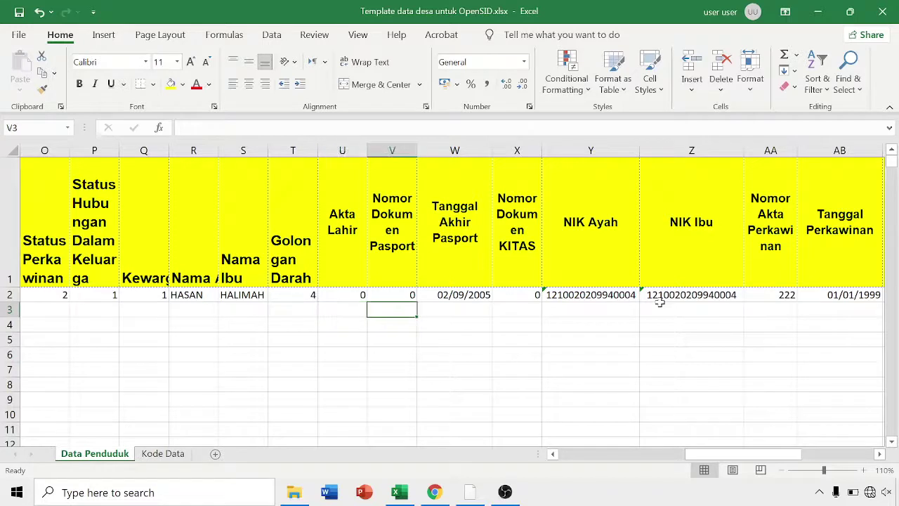
key("Tab")
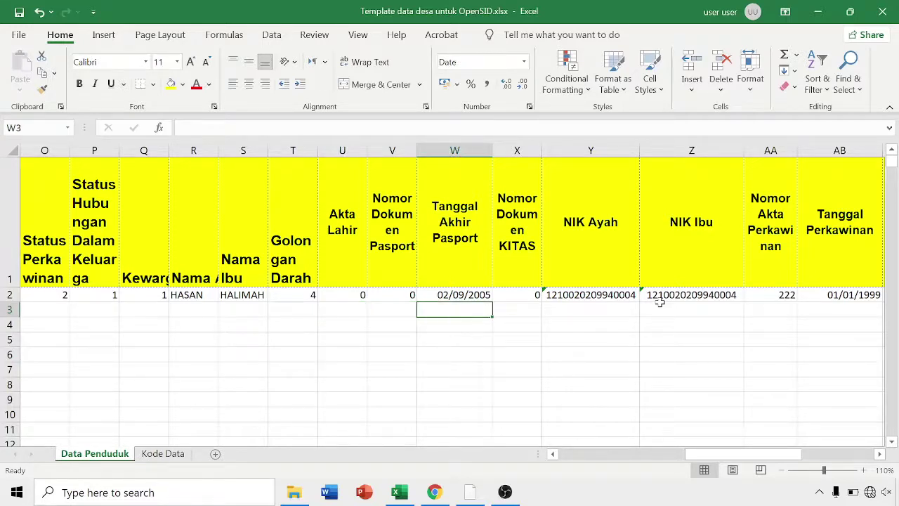
key("Tab")
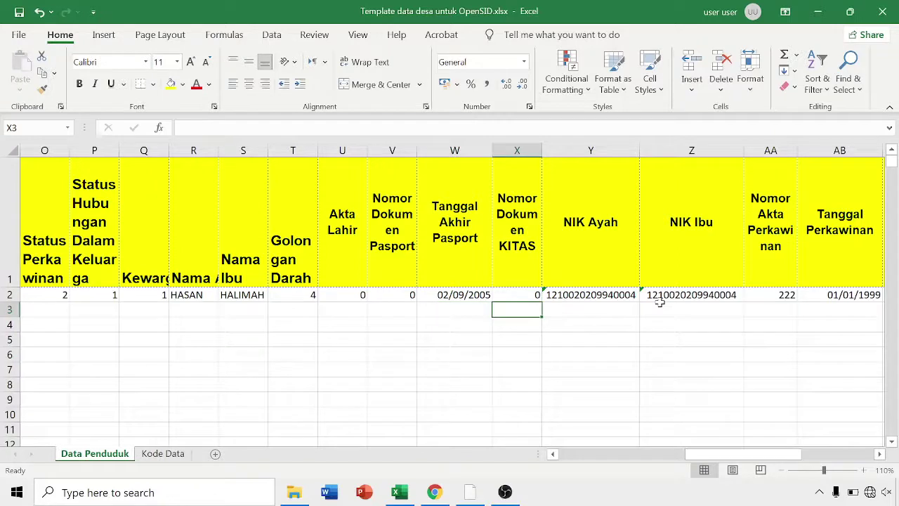
key("Tab")
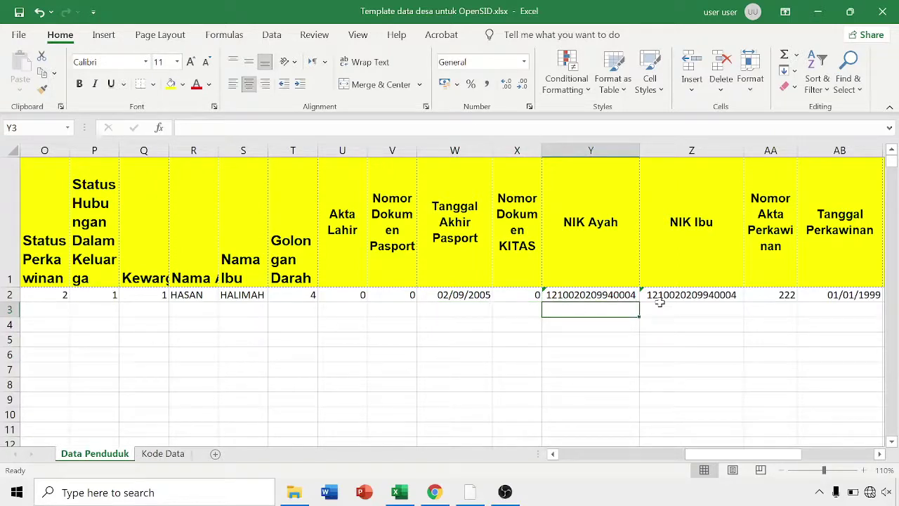
key("Tab")
key("Tab")
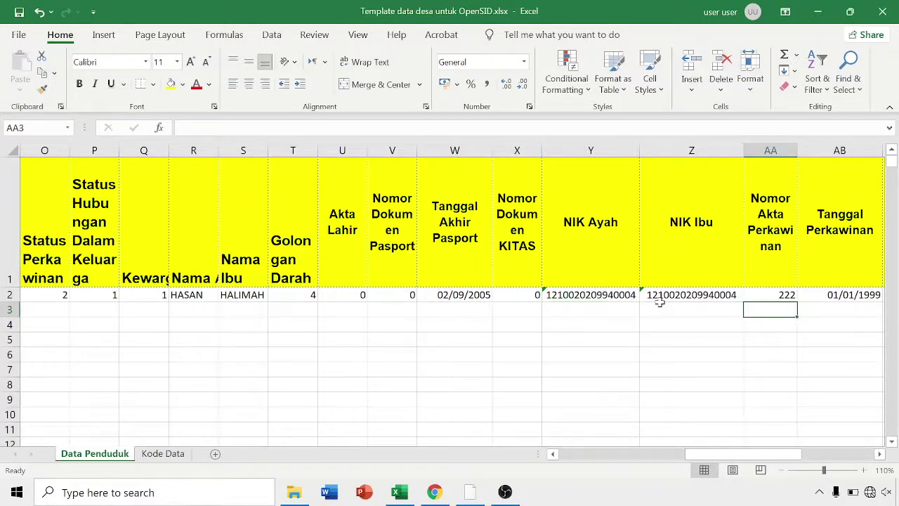
key("Tab")
key("Tab")
key("Tab")
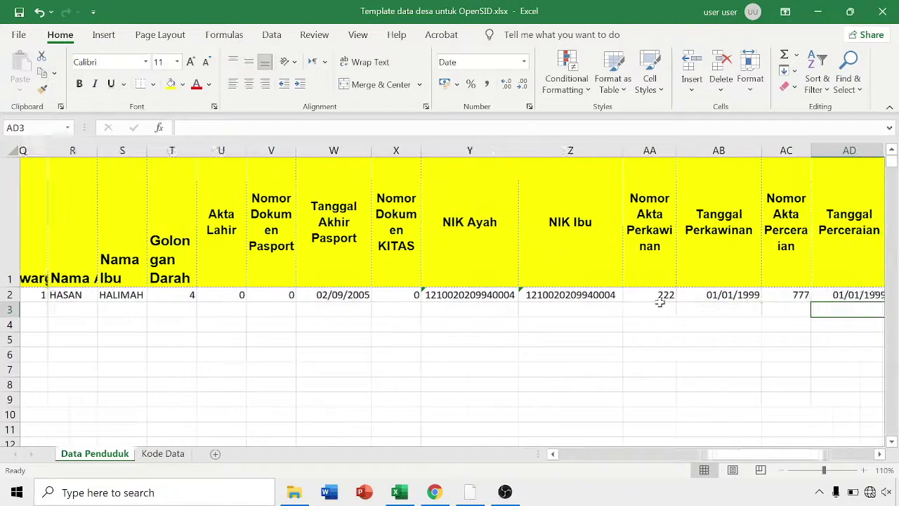
Step: Examine the final template columns: Cacat, Cara KB, Hamil, KTP EL and Status Rekam
key("Tab")
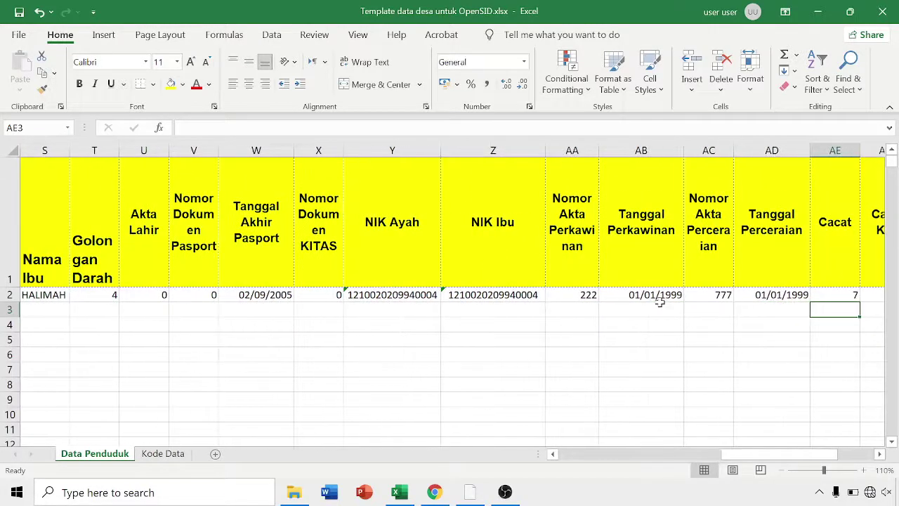
key("Tab")
key("shift+Tab")
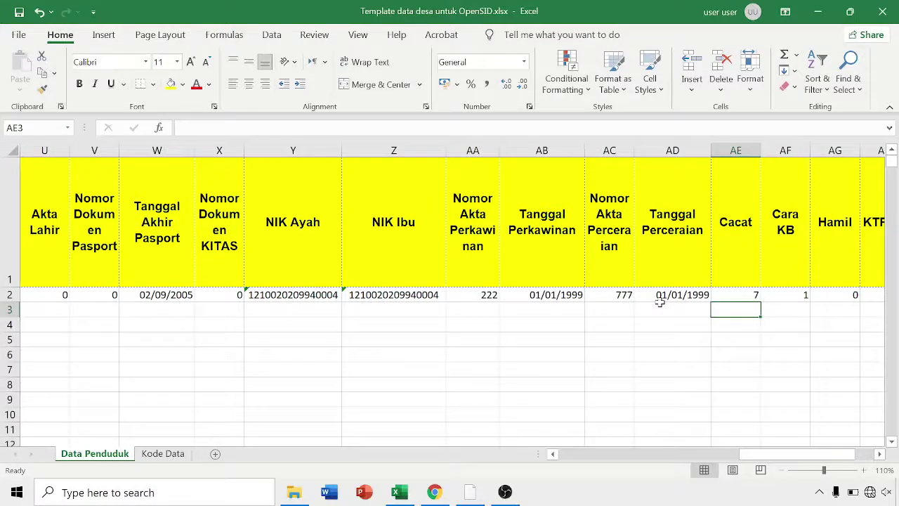
key("Tab")
key("Tab")
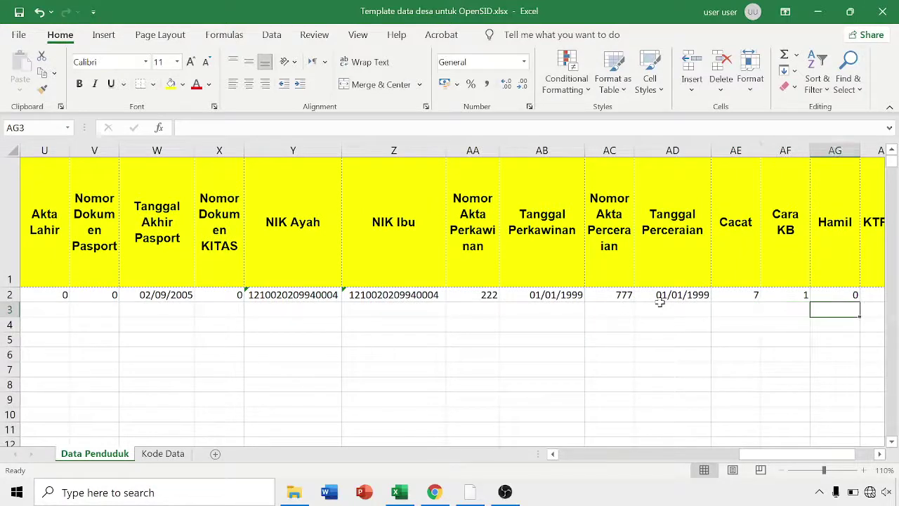
key("Tab")
key("Tab")
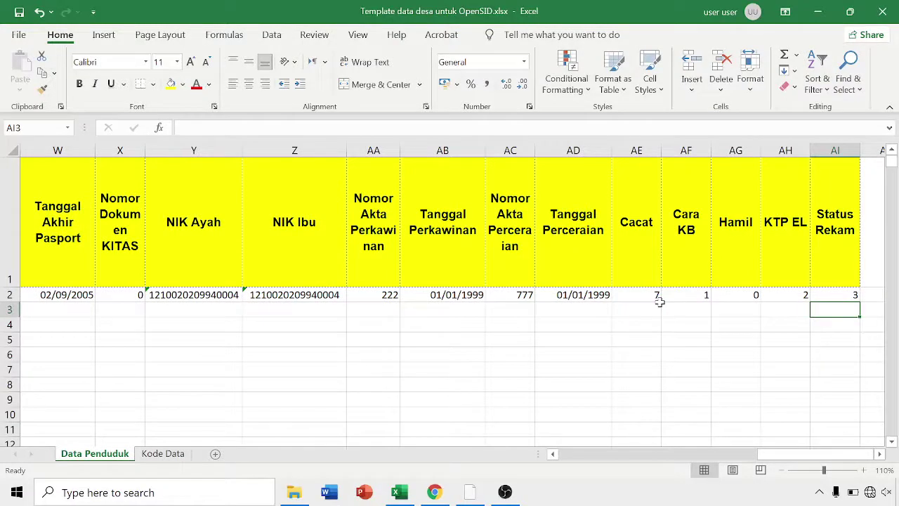
Step: Return to Alamat cell A3 at the start of the row on the Data Penduduk sheet
key("Left")
key("Left")
key("Left")
key("Left")
key("Left")
key("Left")
key("Left")
key("Left")
key("Left")
key("Left")
key("Left")
key("Left")
key("Left")
key("Left")
key("Left")
key("Left")
key("Left")
key("Left")
key("Left")
key("Left")
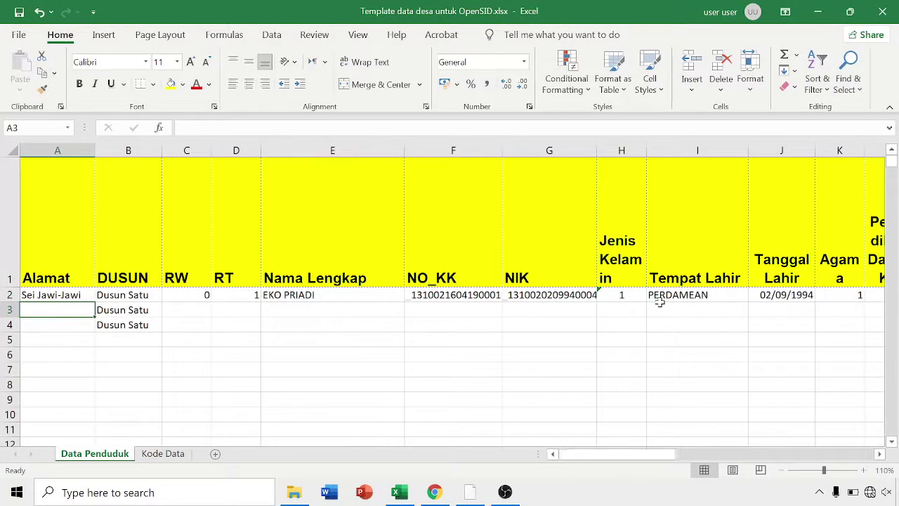
Step: Review the code lists on the Kode Data sheet, and select Jenis Kelamin cell H2 on the Data Penduduk sheet
left_click(162, 454)
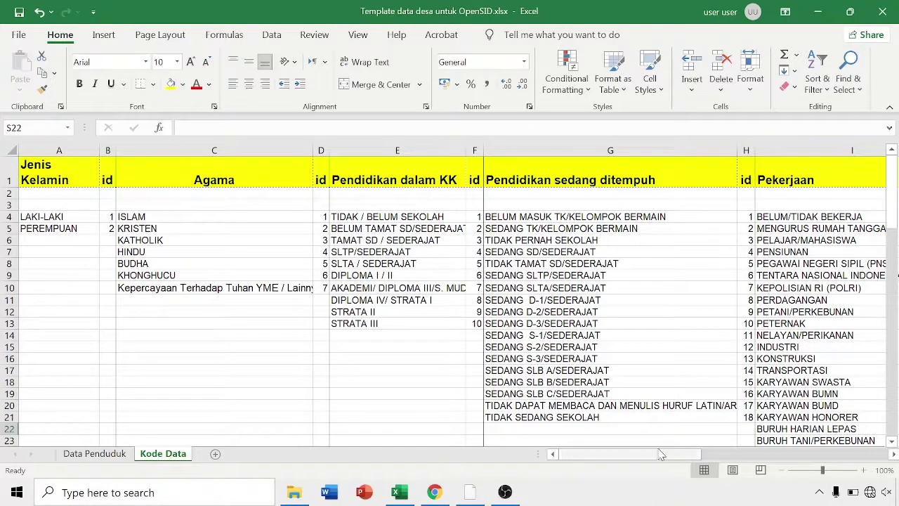
left_click_drag(651, 455, 592, 467)
left_click(84, 455)
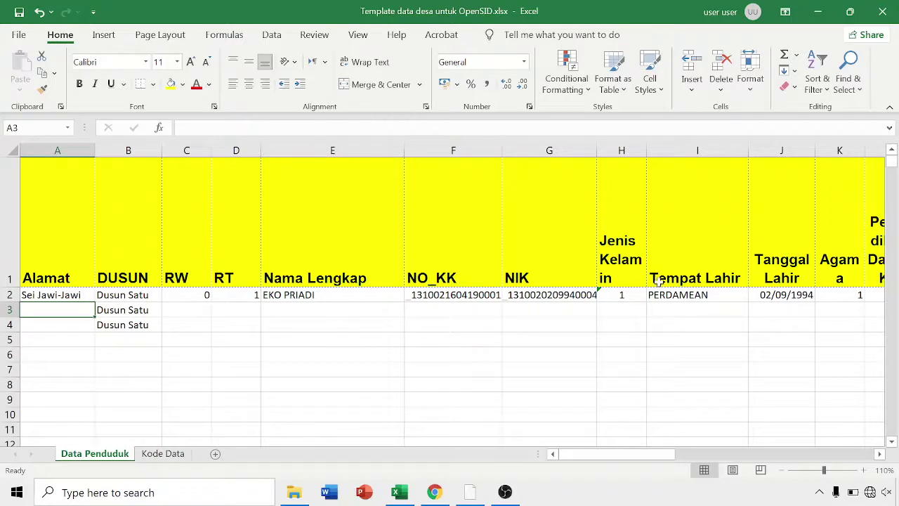
left_click(634, 297)
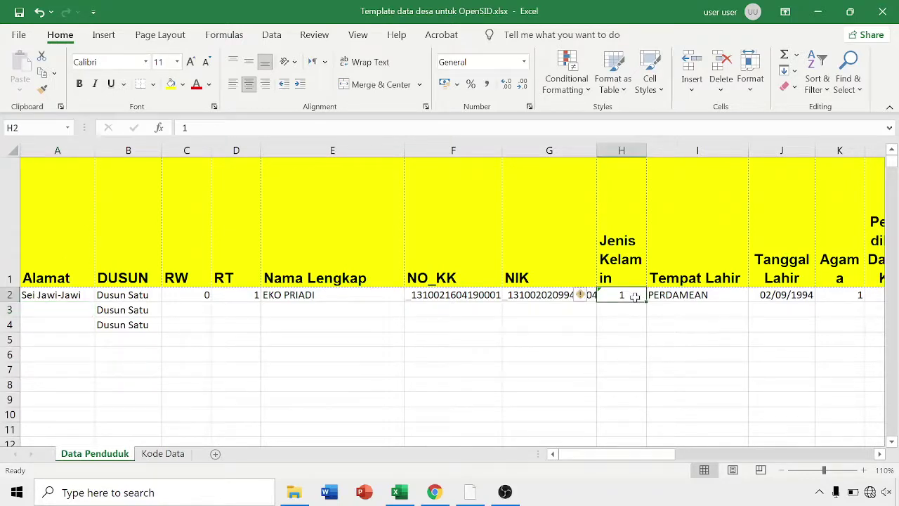
Step: Add a worksheet with Laki-Laki and Perempuan alternating in cells A1 to A4, and compare it with the Data Penduduk sheet
left_click(217, 455)
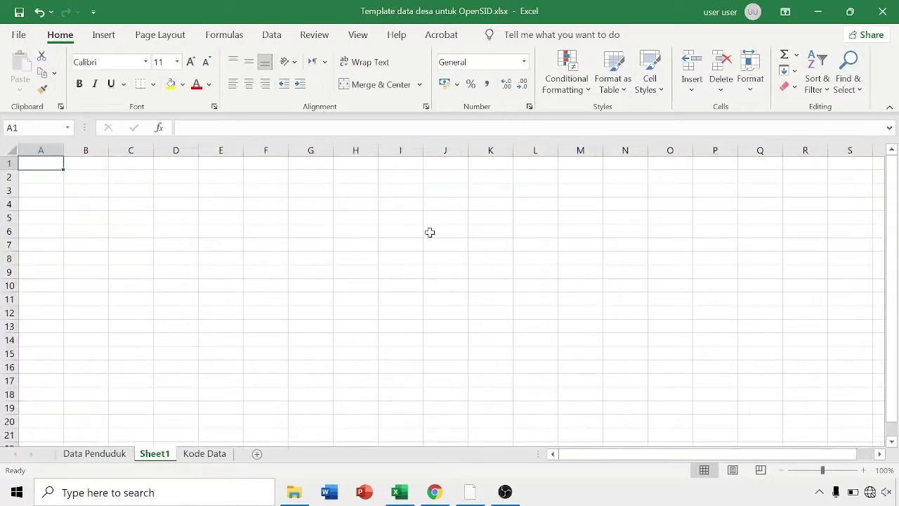
type("Laki-")
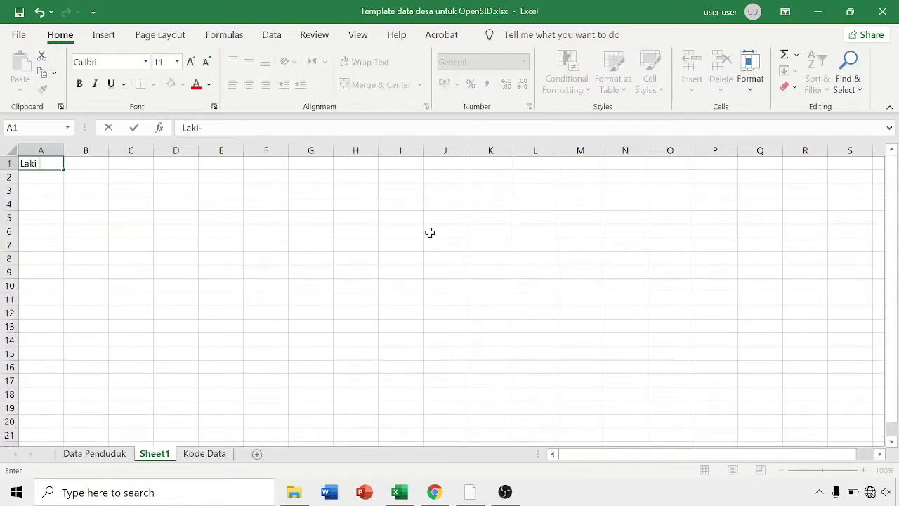
type("Laki")
key("Return")
type("Perempuan")
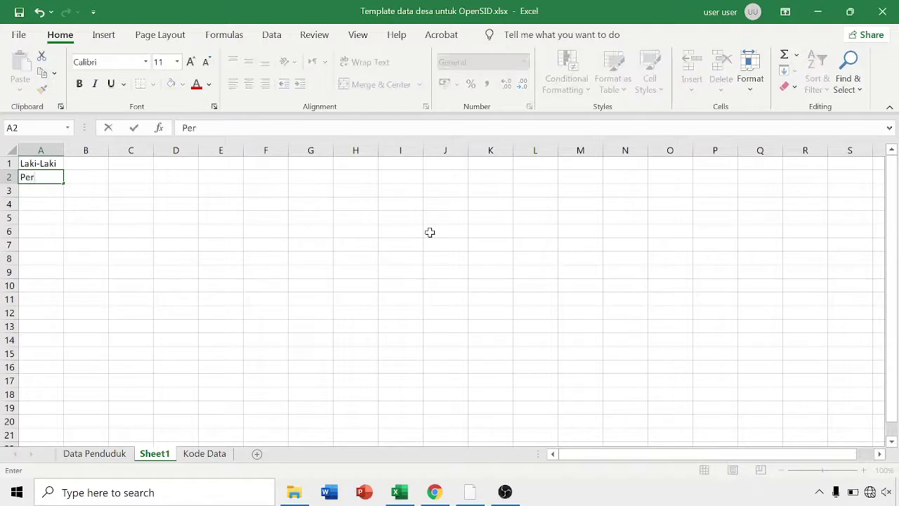
key("Return")
type("Laki-Laki")
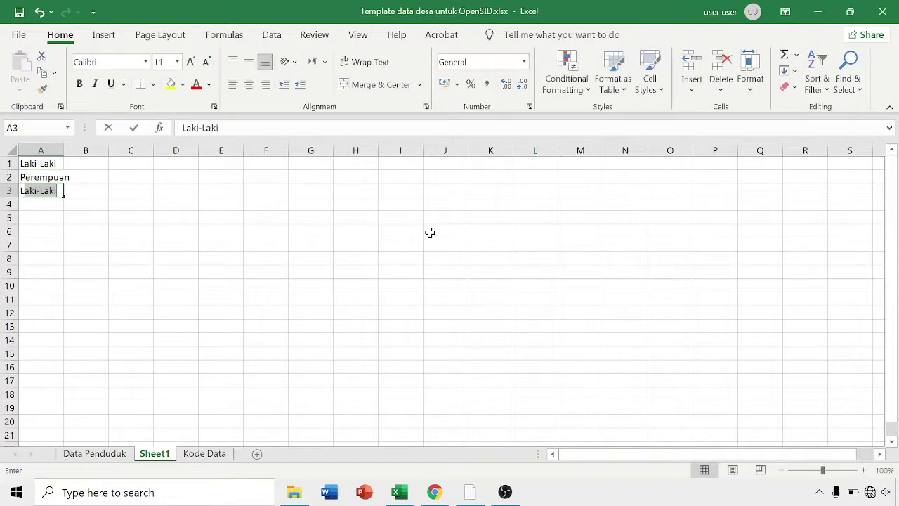
key("Return")
type("Perempuan")
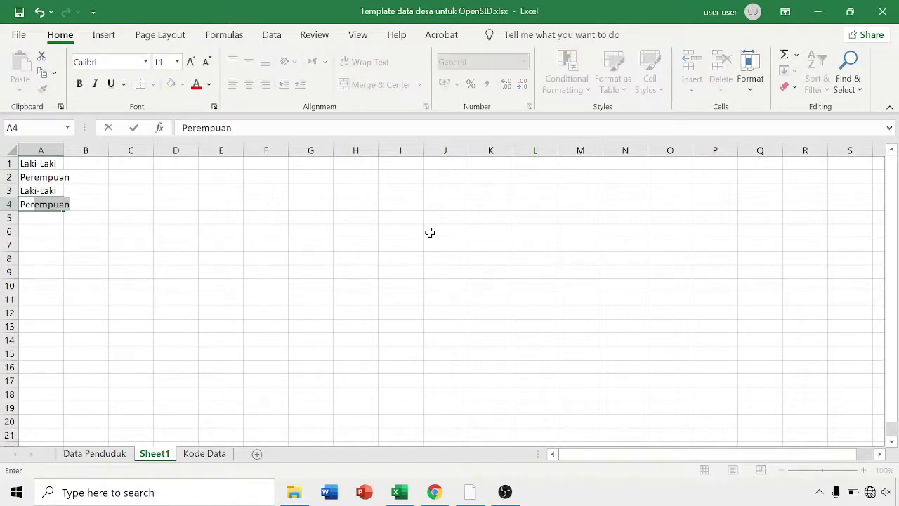
key("Tab")
key("Right")
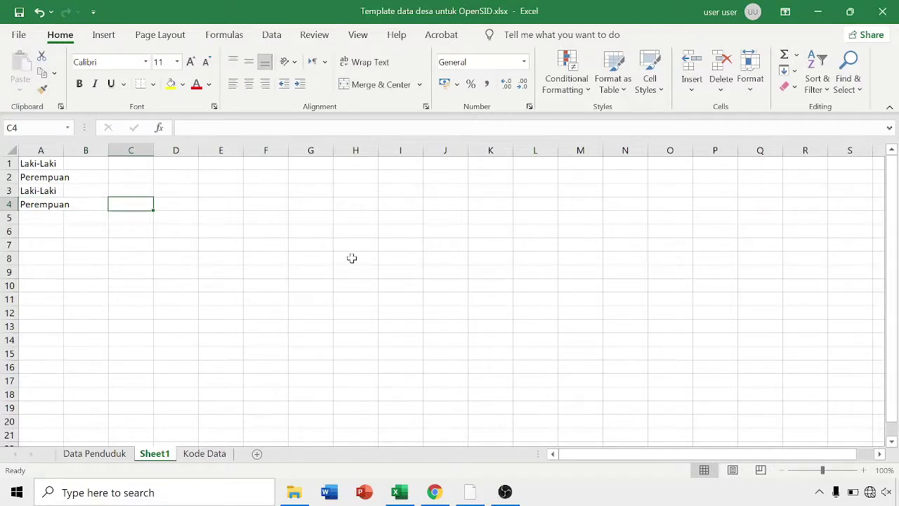
left_click(85, 455)
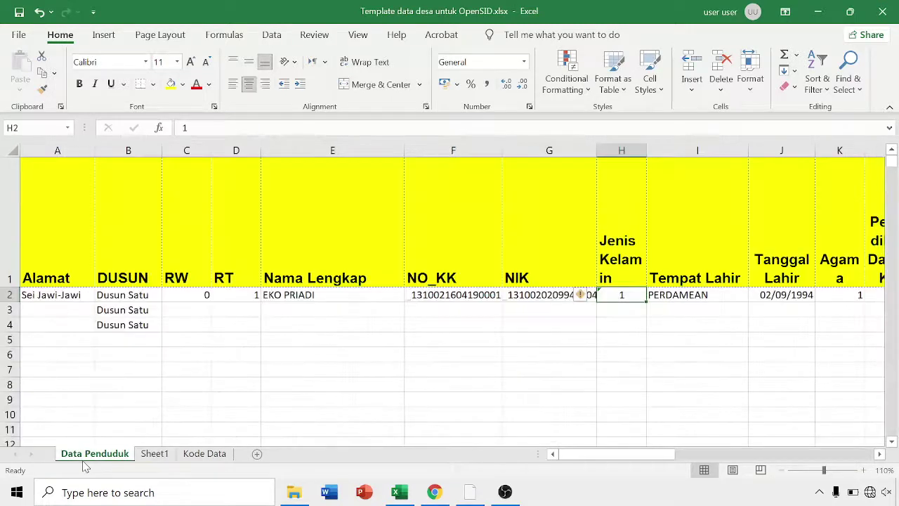
left_click(150, 456)
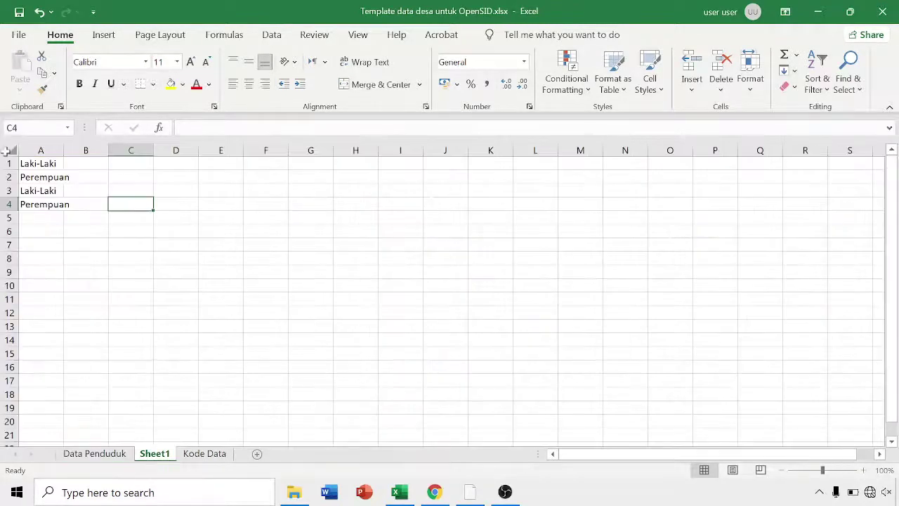
Step: Move the four Laki-Laki and Perempuan entries from Sheet1 A1:A4 to Jenis Kelamin cells H2:H5 on the Data Penduduk sheet
left_click_drag(32, 164, 38, 210)
key("ctrl+c")
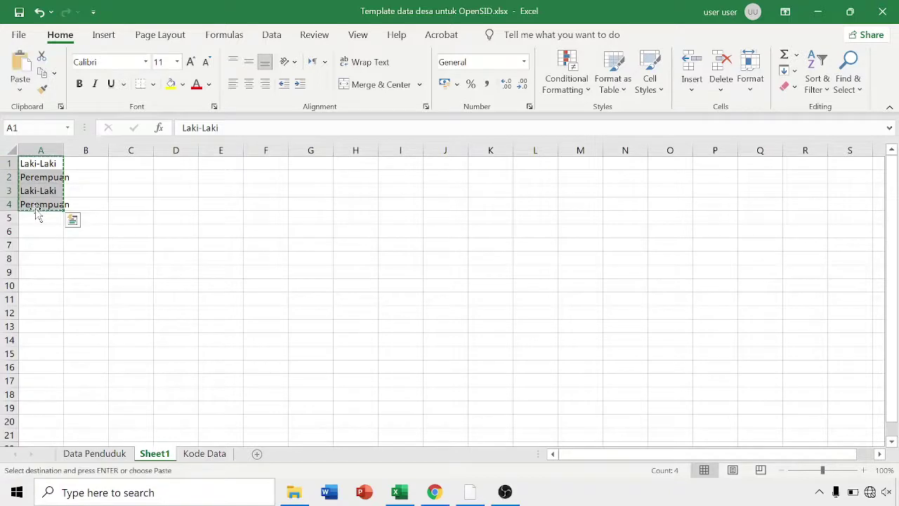
left_click(94, 454)
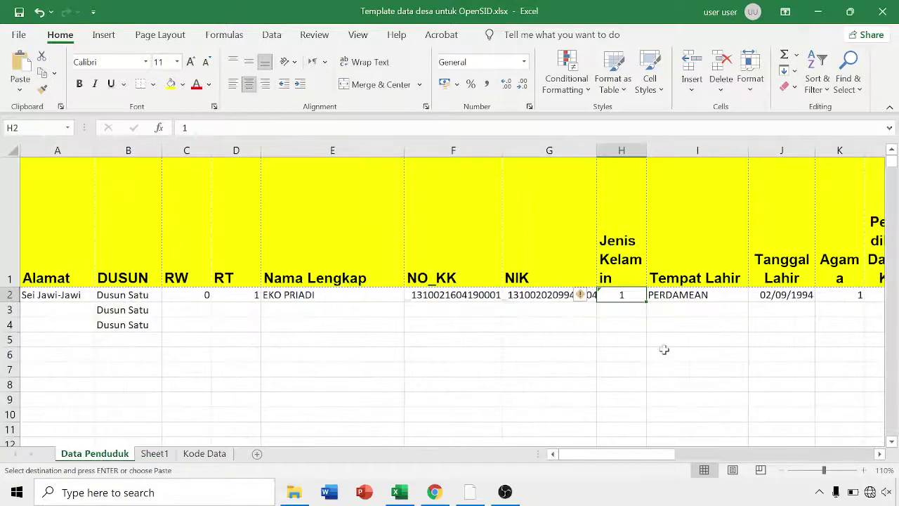
key("Return")
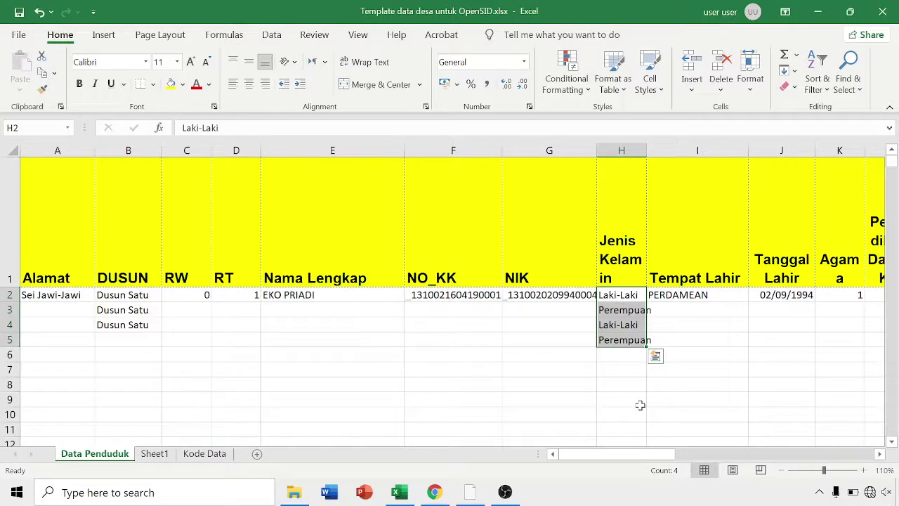
key("ctrl+q")
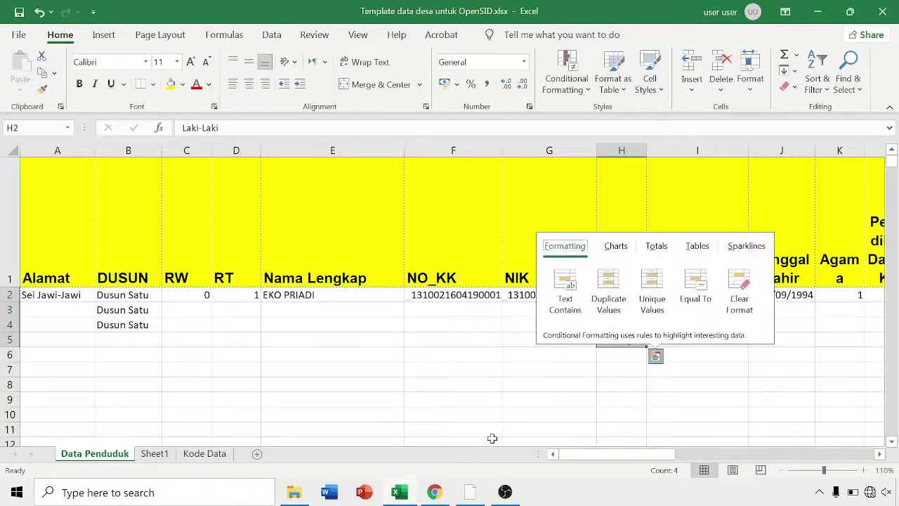
left_click(637, 386)
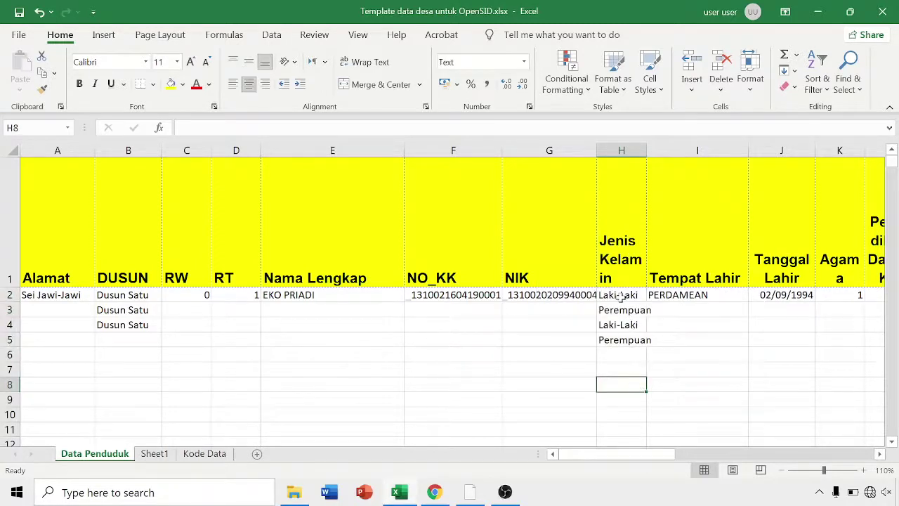
Step: Move the four gender entries from H2:H5 back to Sheet1 A1:A4, and fit column A's width to its contents
left_click_drag(625, 294, 621, 342)
key("ctrl+c")
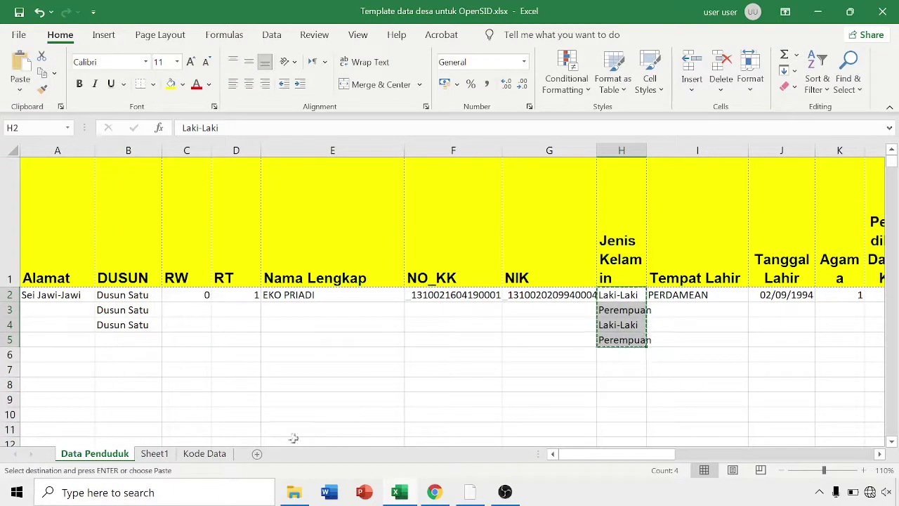
left_click(154, 453)
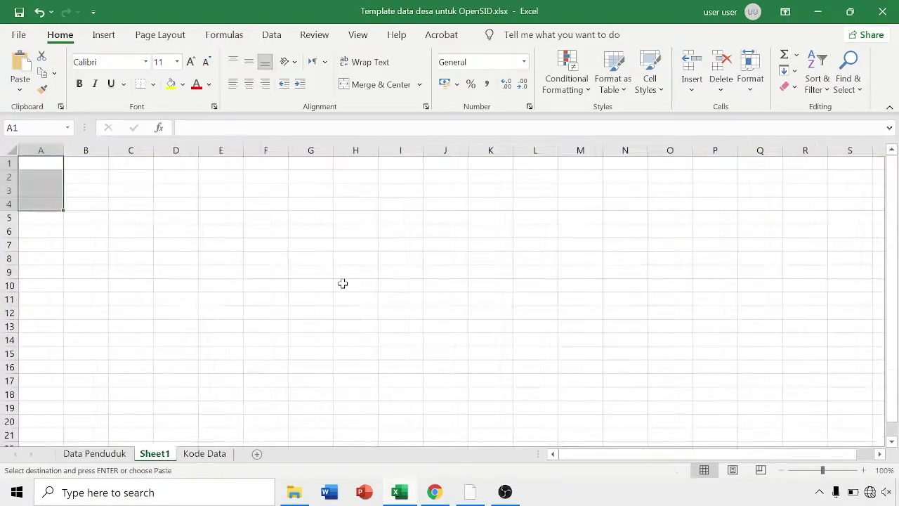
key("Return")
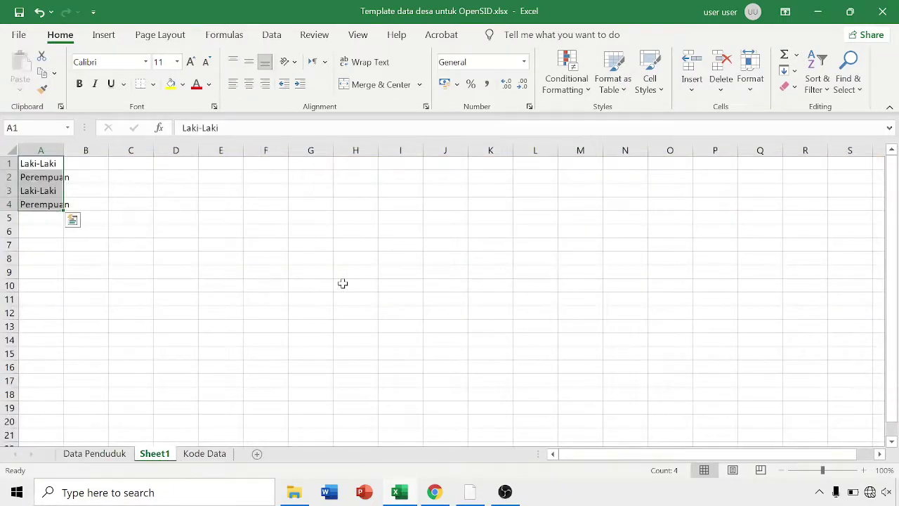
left_click_drag(64, 151, 64, 150)
double_click(64, 150)
left_click(185, 250)
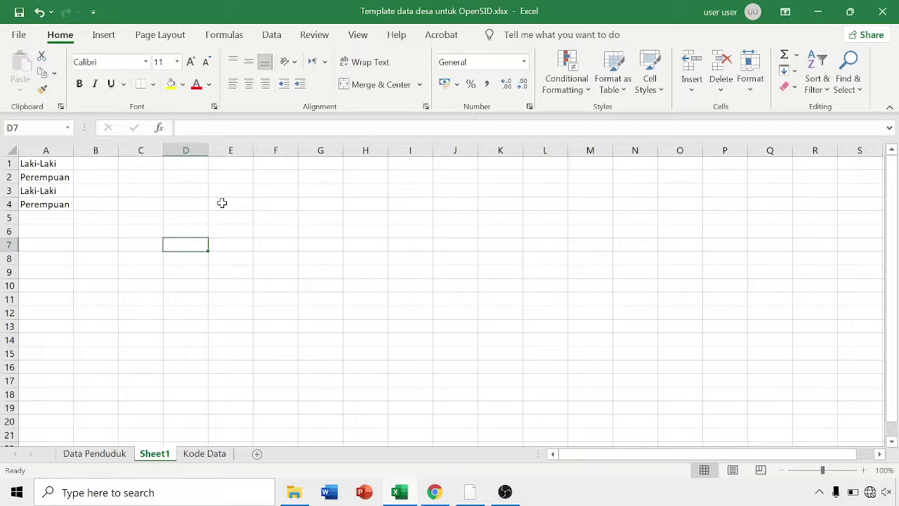
Step: Replace all occurrences of Laki-Laki on Sheet1 with the code 1 using Find and Replace
key("ctrl+h")
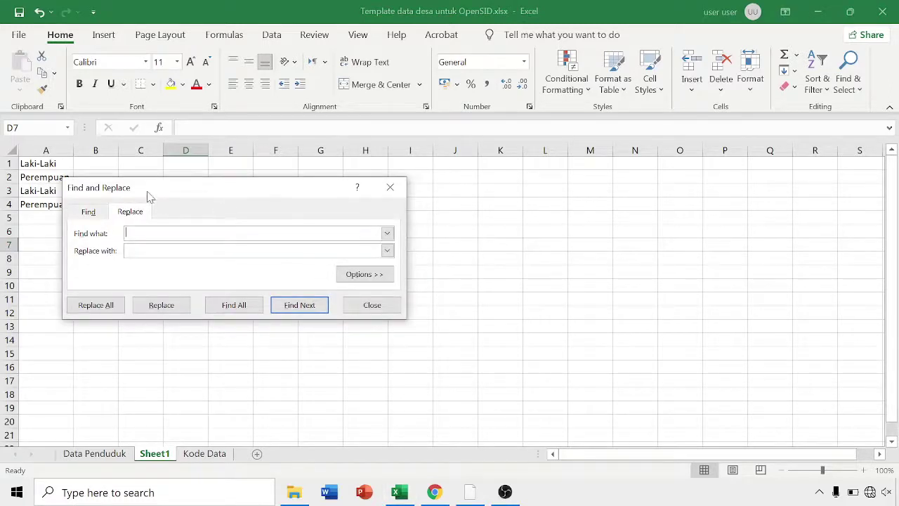
left_click_drag(159, 192, 222, 212)
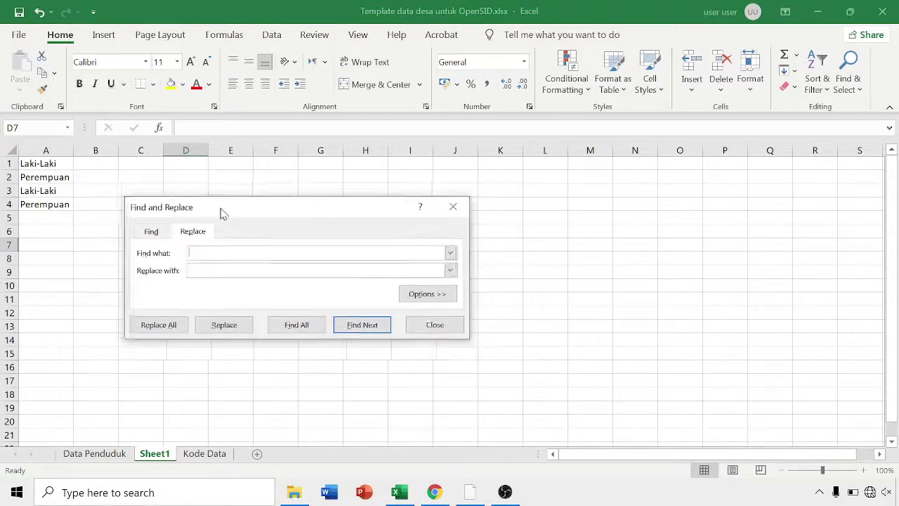
left_click(156, 233)
left_click(184, 236)
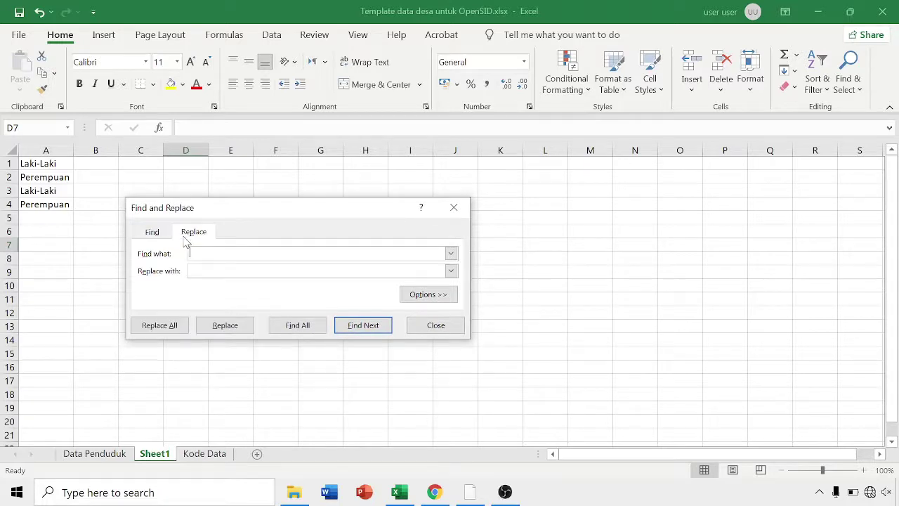
type("Laki-Laki")
left_click(160, 326)
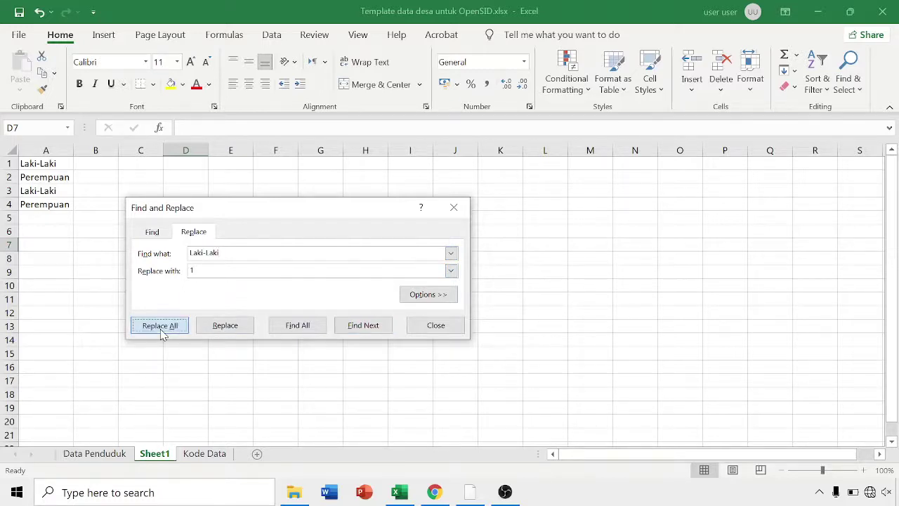
left_click(454, 285)
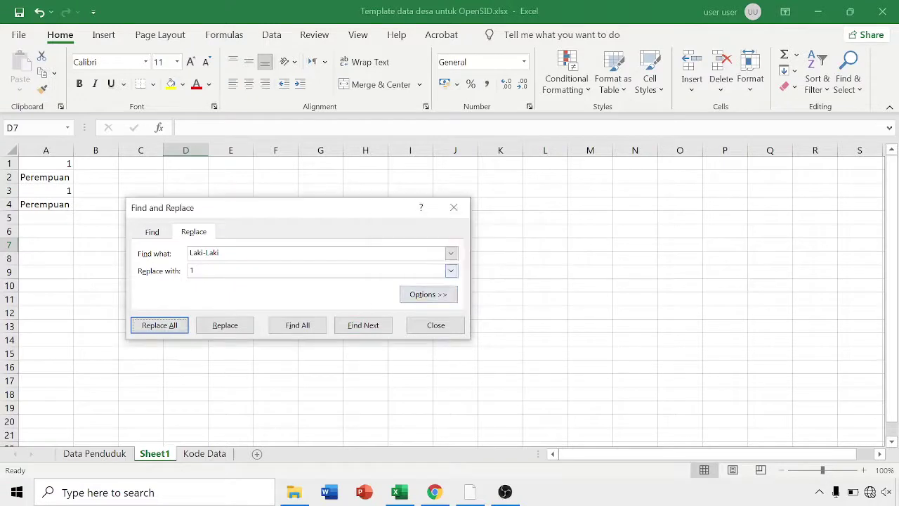
Step: Replace all occurrences of Perempuan on Sheet1 with the code 2, and close Find and Replace
type("Perempuan")
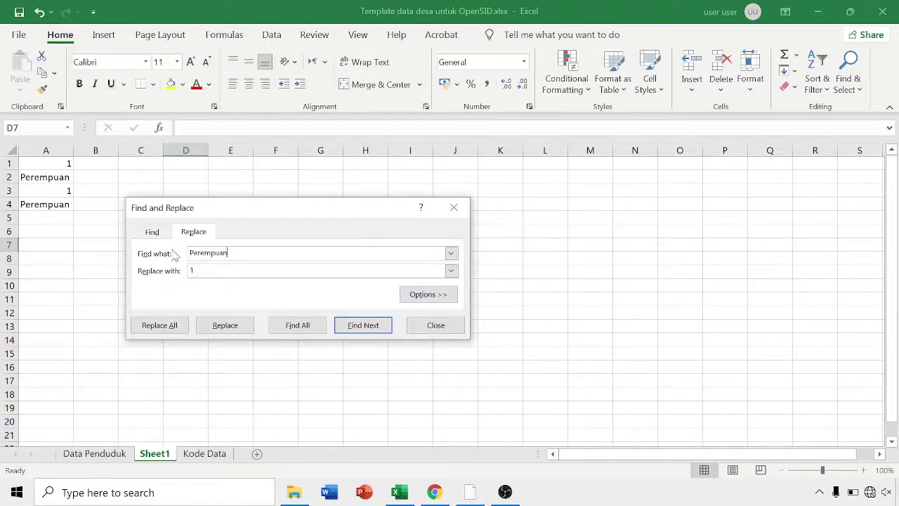
key("Tab")
type("2")
left_click(173, 323)
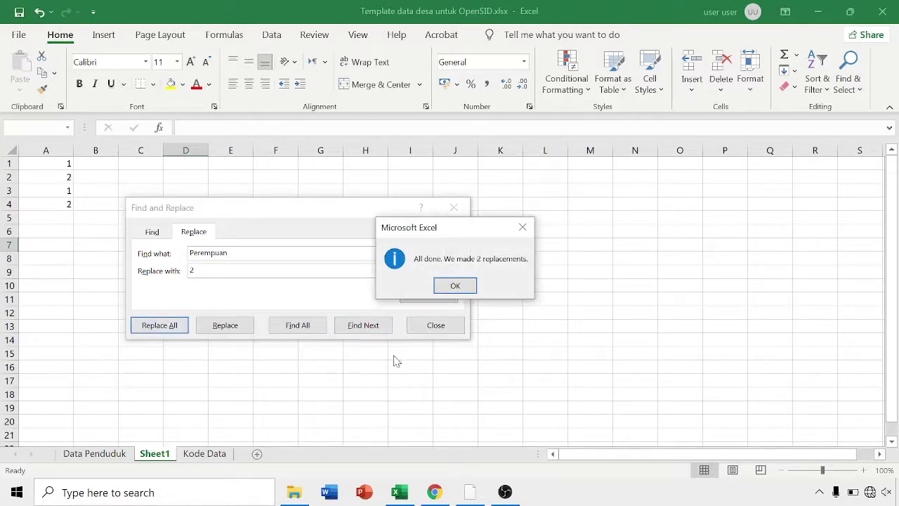
left_click(456, 285)
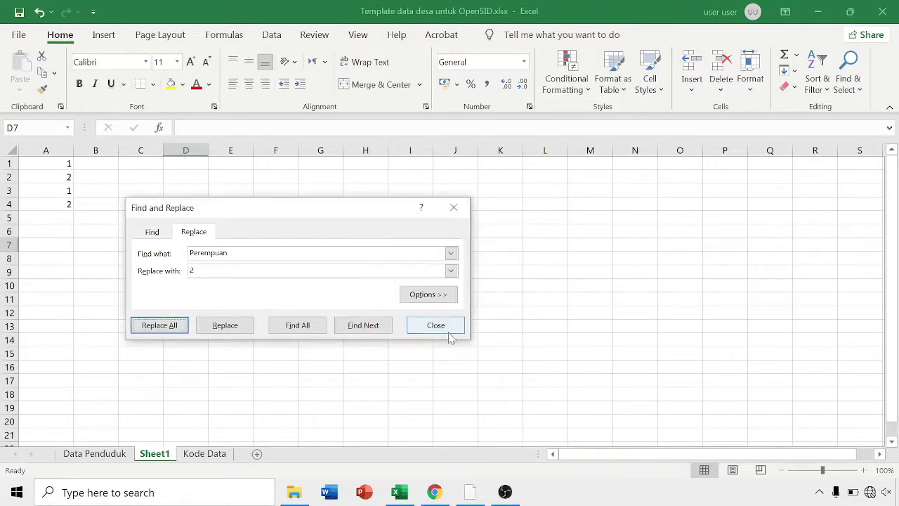
left_click(449, 330)
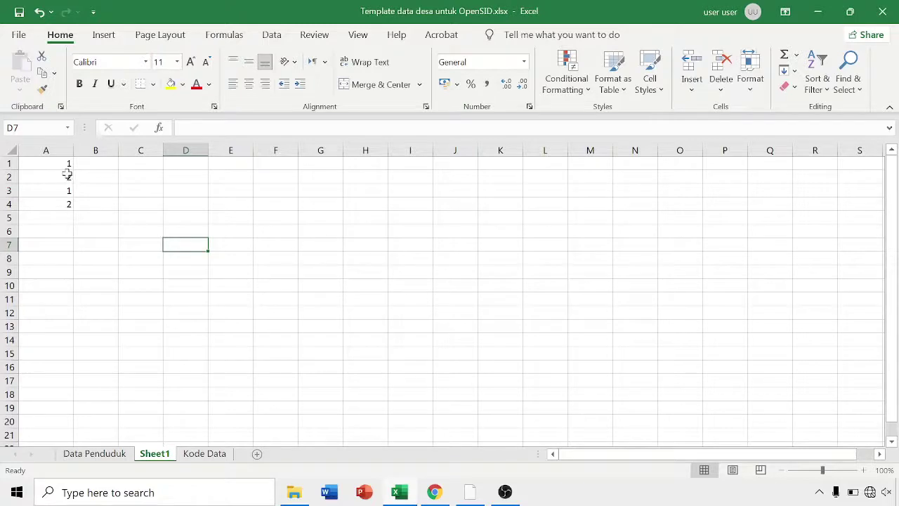
Step: Transfer the gender codes from Sheet1 A1:A4 into Jenis Kelamin cells H2:H5 on the Data Penduduk sheet
left_click_drag(60, 165, 62, 203)
key("ctrl+c")
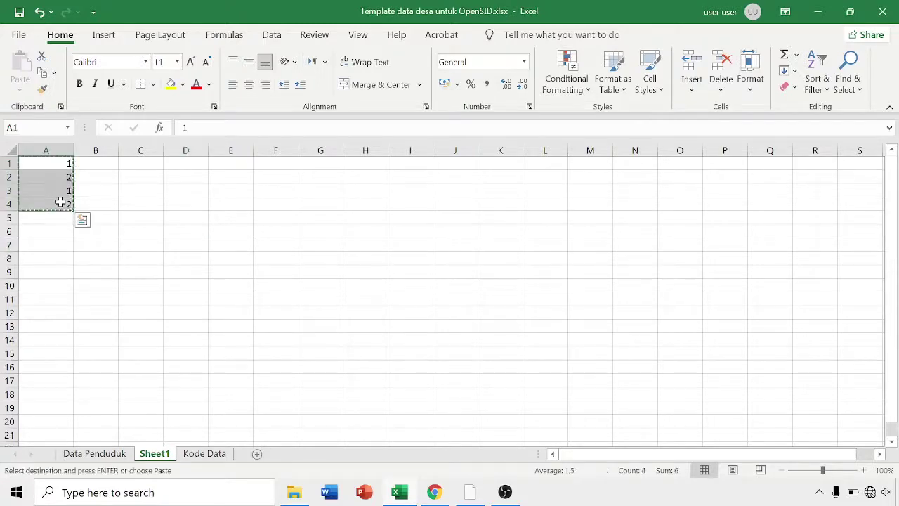
left_click(96, 454)
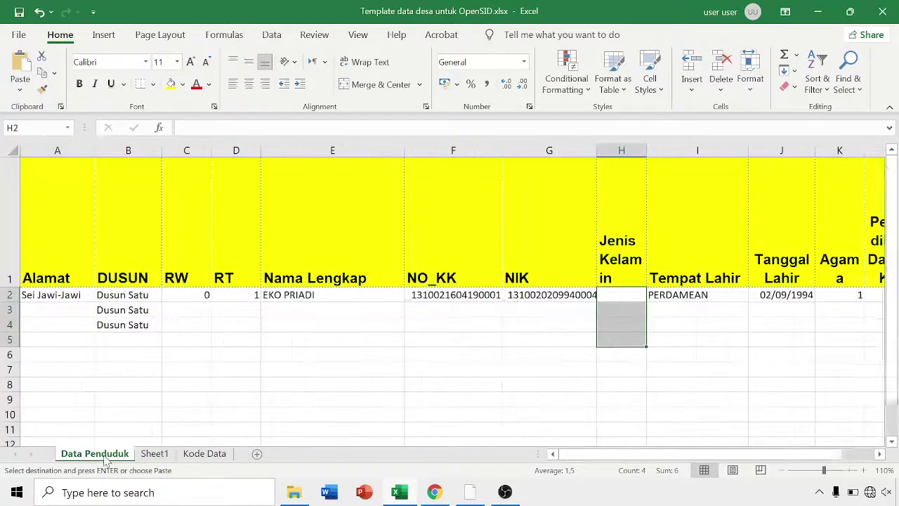
key("Return")
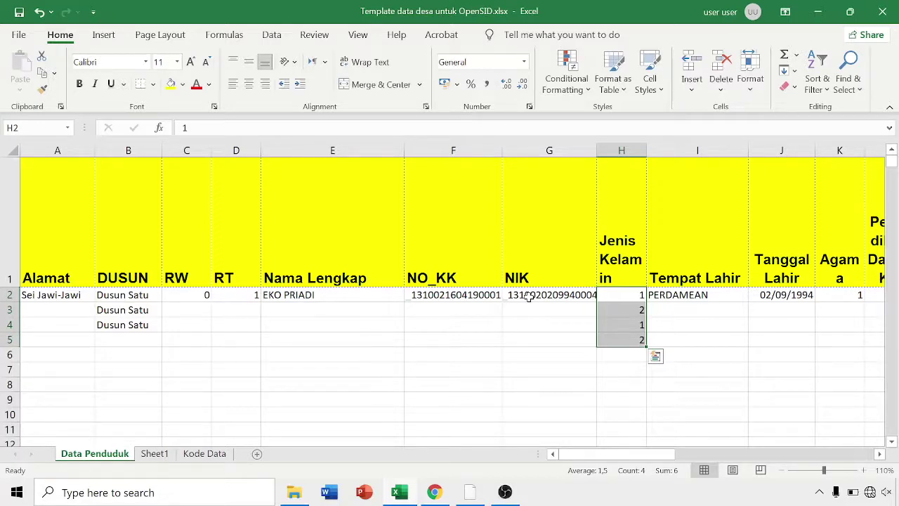
Step: Review the code lists on the Kode Data sheet from Jenis Kelamin across to Kewarganegaraan, ending back at cell A10
left_click(203, 454)
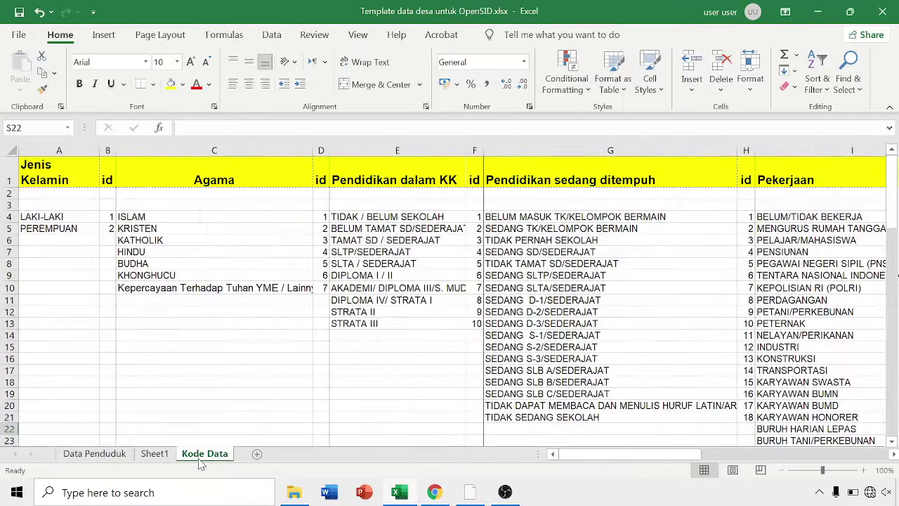
left_click(640, 283)
key("Right")
key("Right")
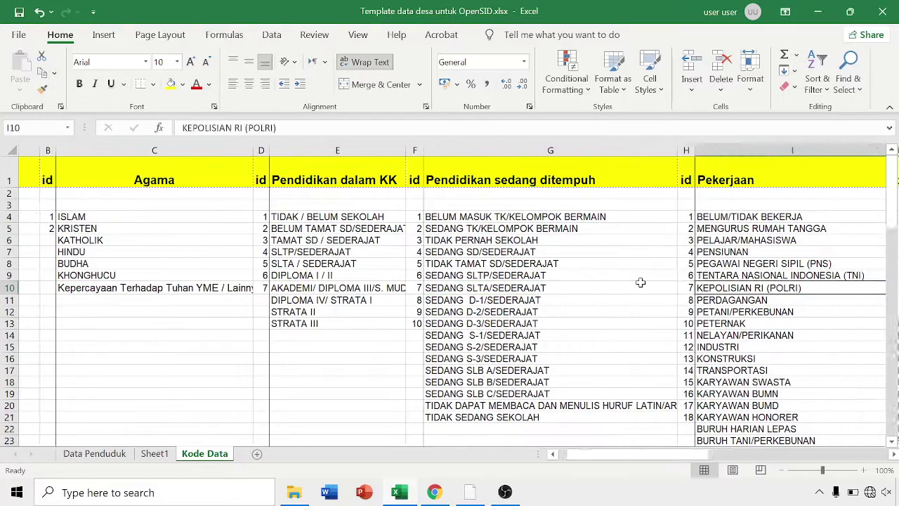
key("Right")
key("Right")
key("Right")
key("Right")
key("Right")
key("Right")
key("Right")
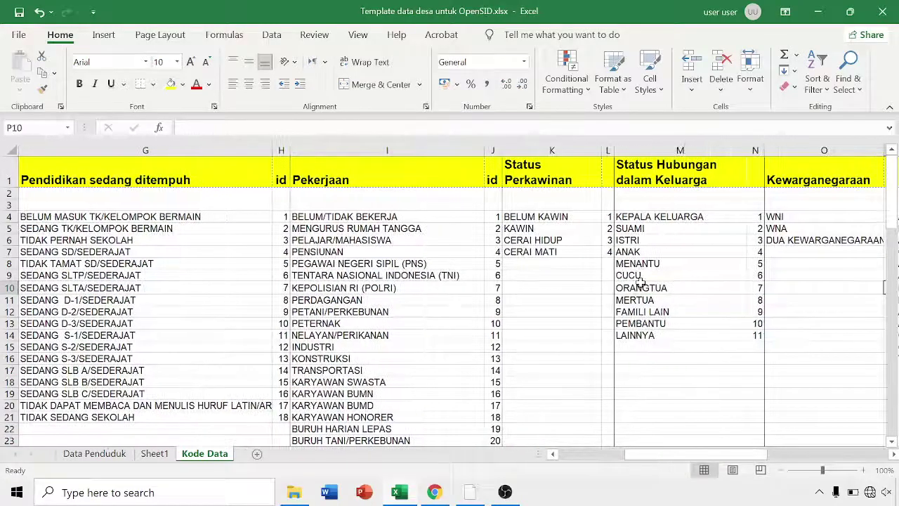
key("Left")
key("Left")
key("Left")
key("Left")
key("Left")
key("Left")
key("Left")
key("Left")
key("Left")
key("Left")
key("Left")
key("Left")
key("Left")
key("Left")
key("Left")
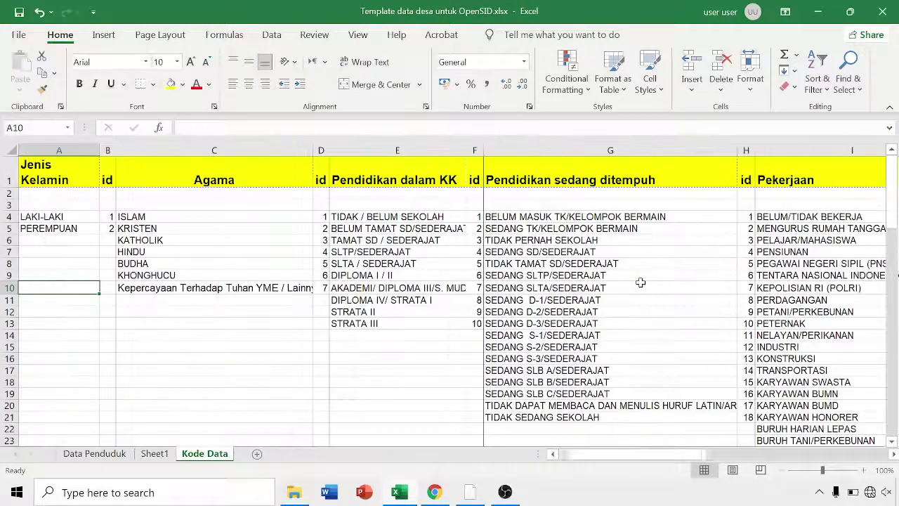
key("Right")
key("Left")
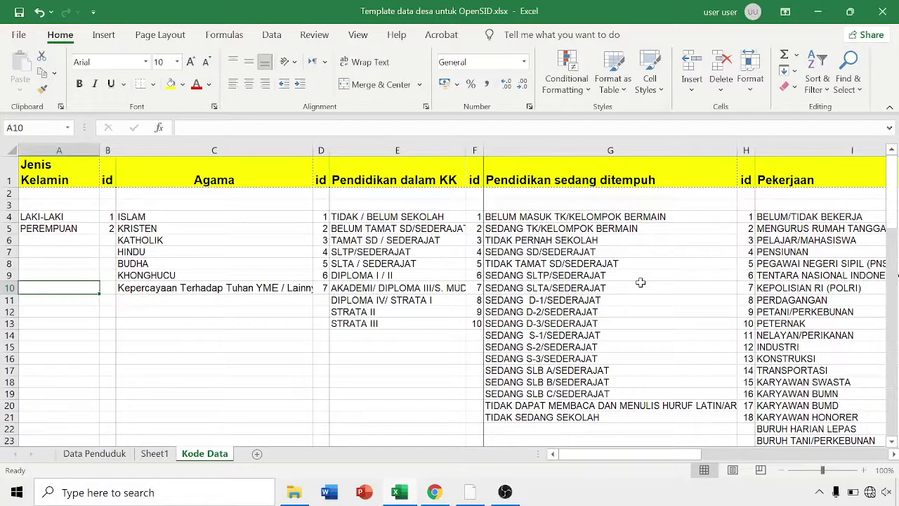
Step: Return to the Data Penduduk sheet and inspect the NIK entry in cell G2
left_click(95, 454)
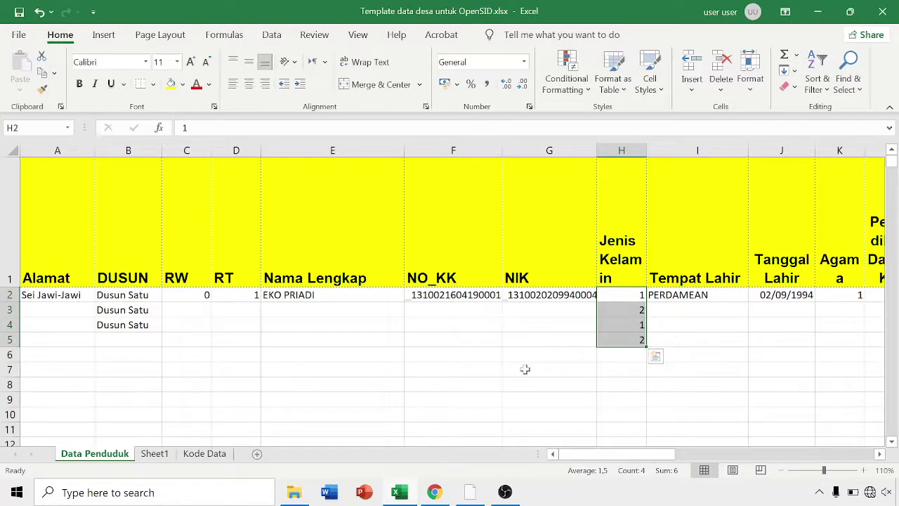
left_click(552, 338)
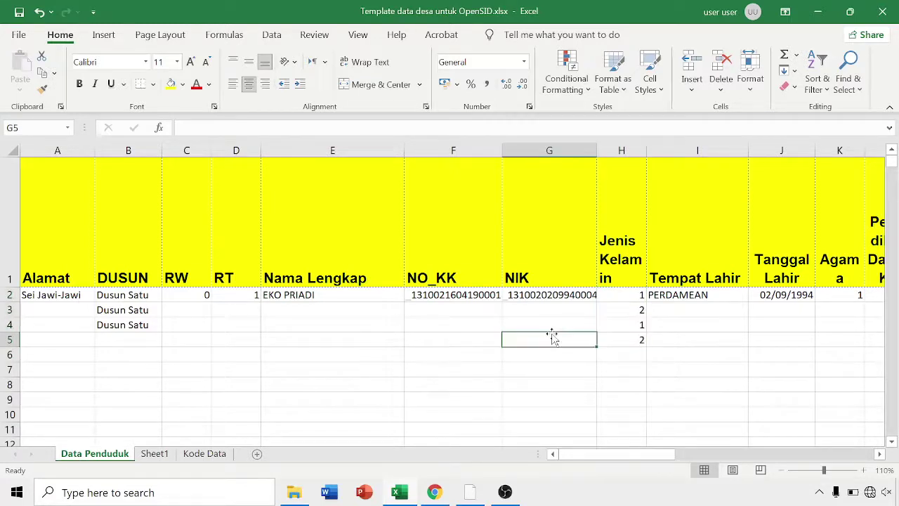
left_click(573, 296)
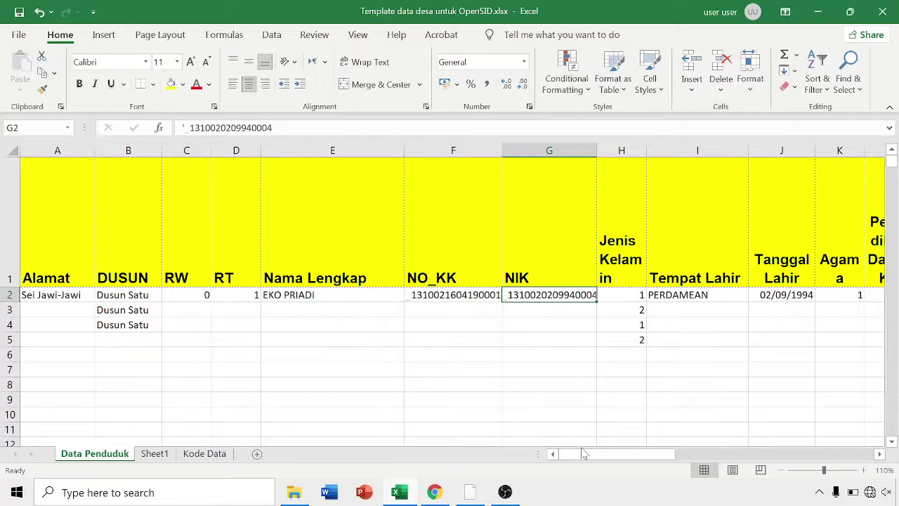
Step: Switch to OpenSID in Chrome and open the Impor Database page of the database settings
mouse_move(436, 491)
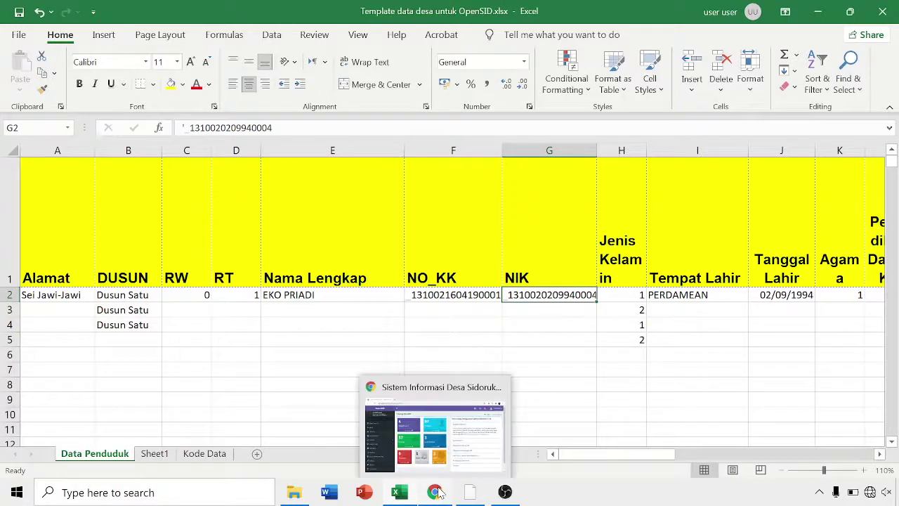
left_click(385, 442)
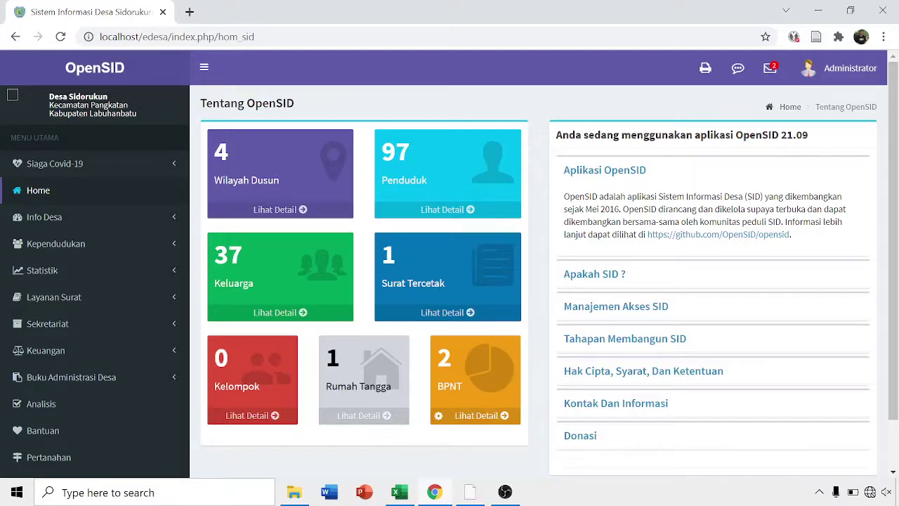
scroll(51, 375, "down", 2)
scroll(53, 375, "down", 1)
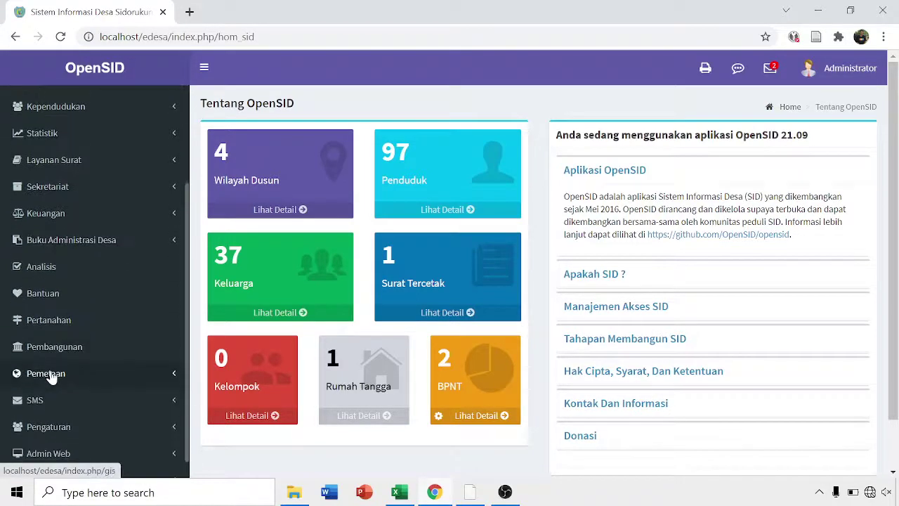
left_click(84, 413)
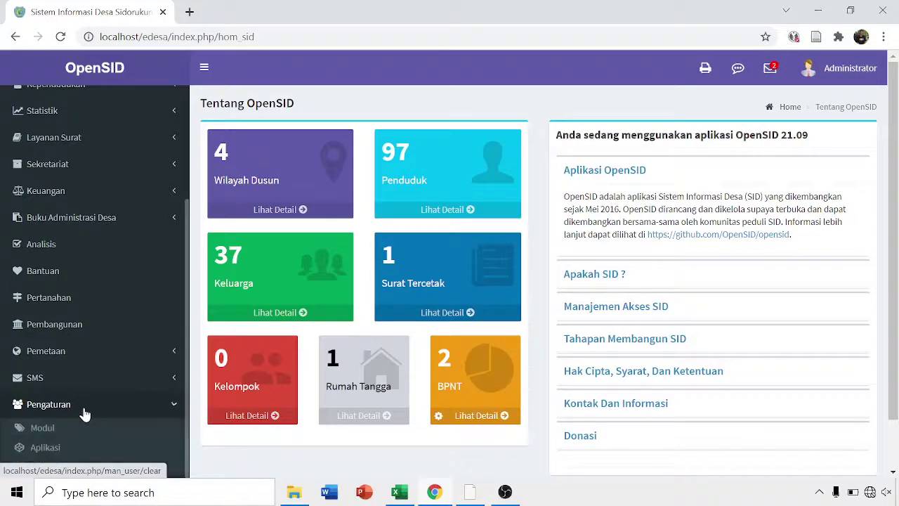
scroll(99, 404, "down", 2)
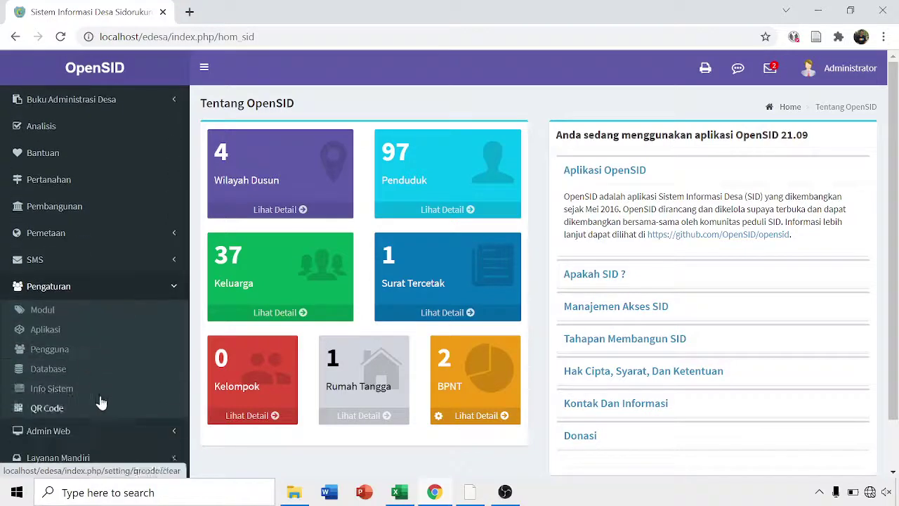
left_click(46, 368)
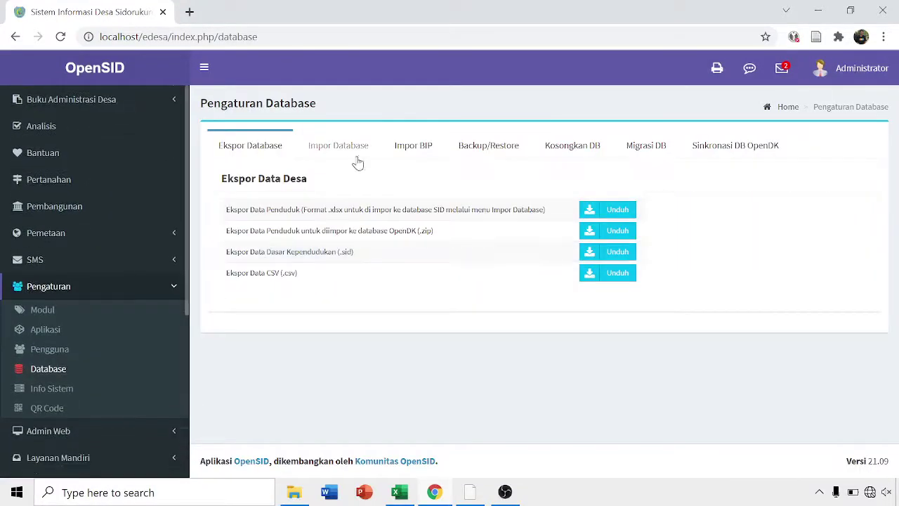
left_click(351, 160)
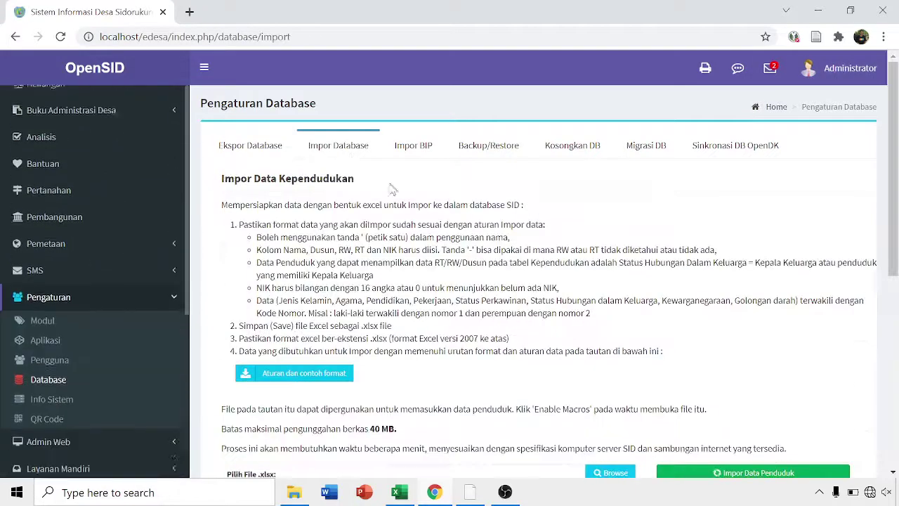
Step: Review the population import rules and file selection area, and return to the OpenSID home page
scroll(626, 222, "down", 4)
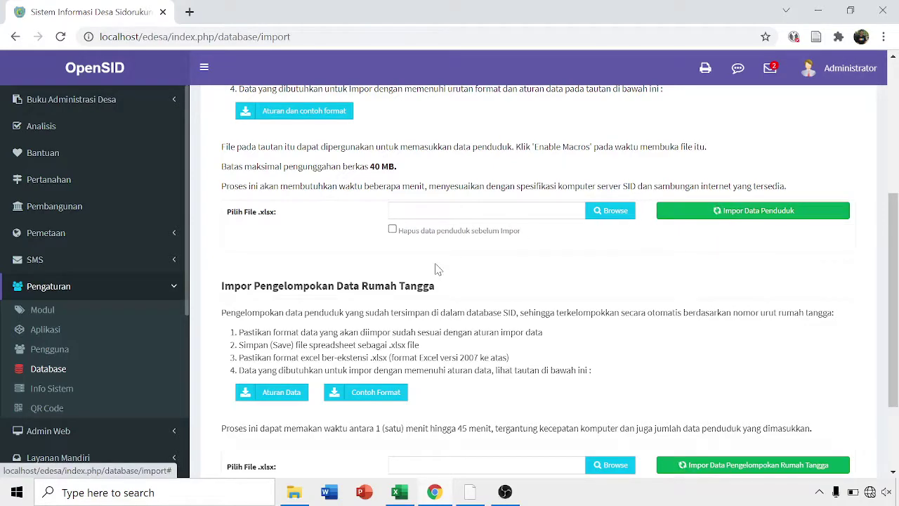
scroll(435, 268, "up", 4)
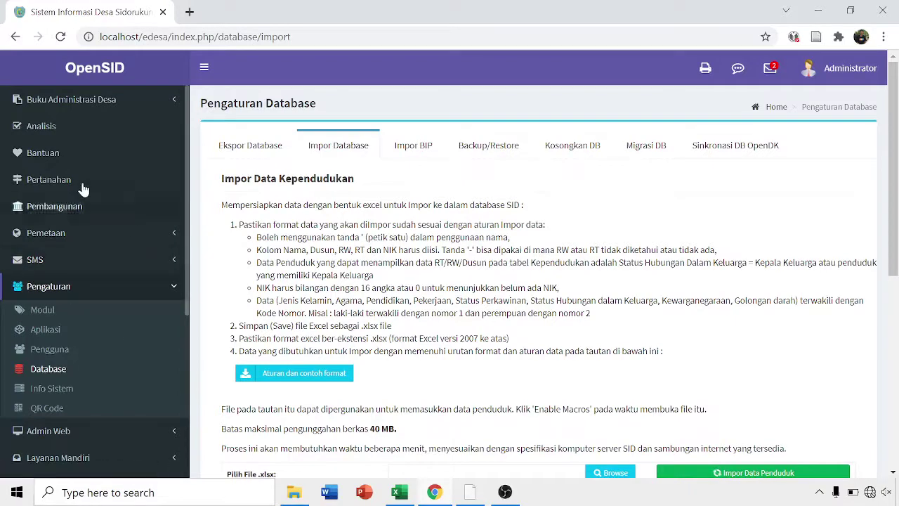
scroll(85, 140, "up", 5)
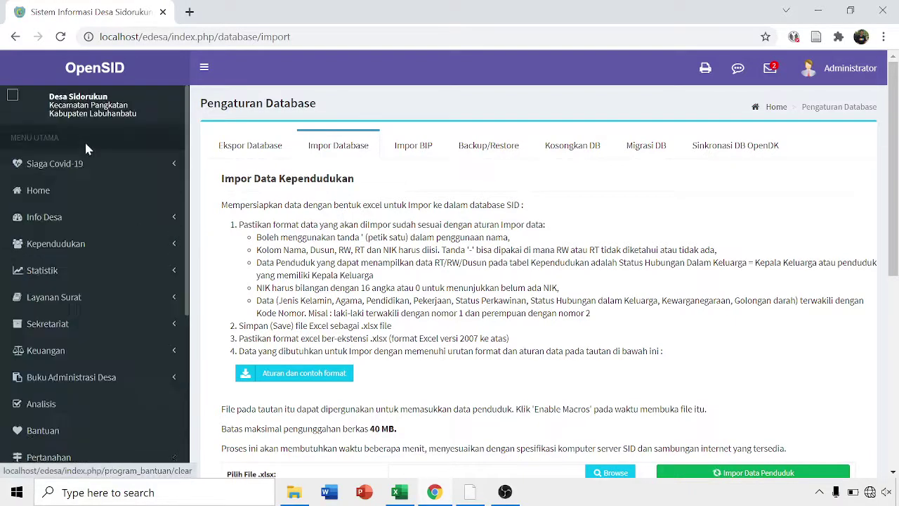
left_click(59, 198)
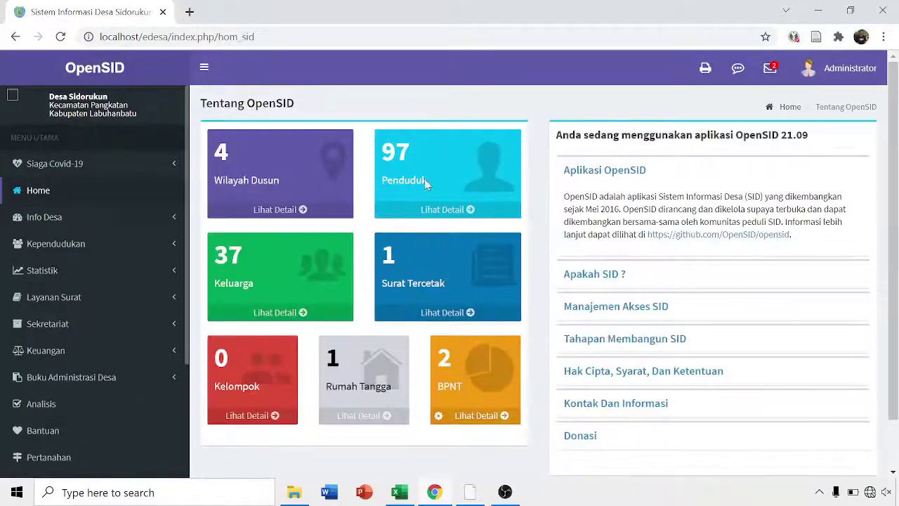